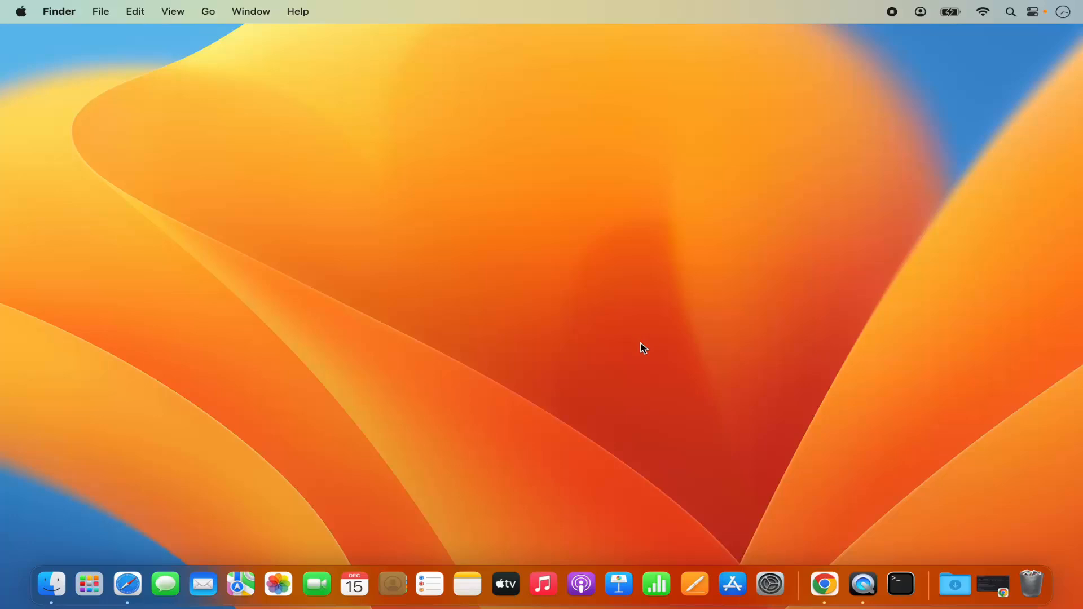
# Open the JetBrains download page in Chrome and download the IntelliJ IDEA Community Edition .dmg for Apple Silicon
pyautogui.click(824, 582)
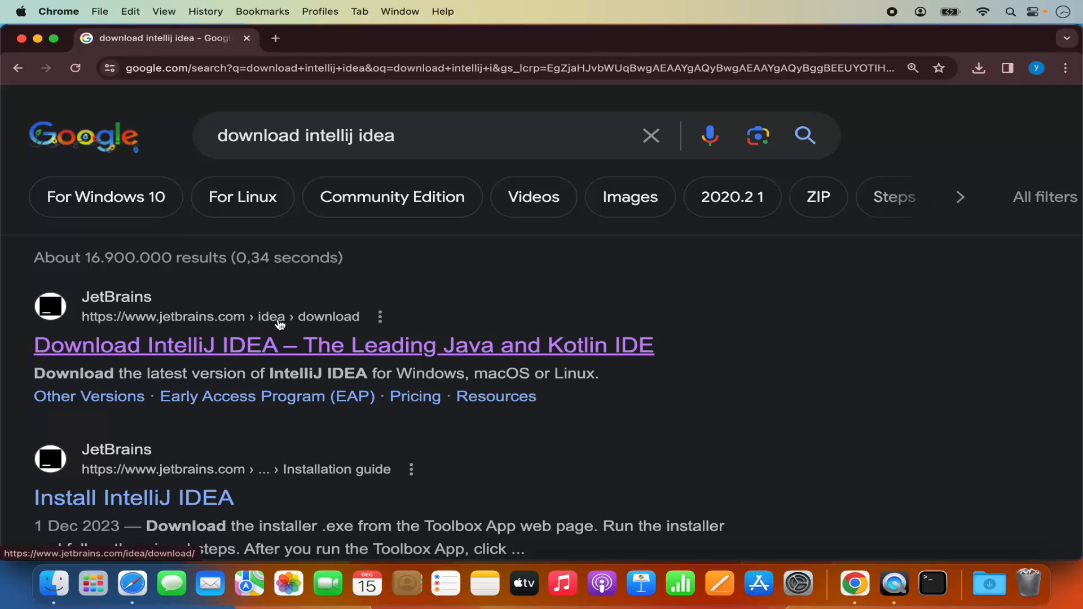
pyautogui.click(331, 351)
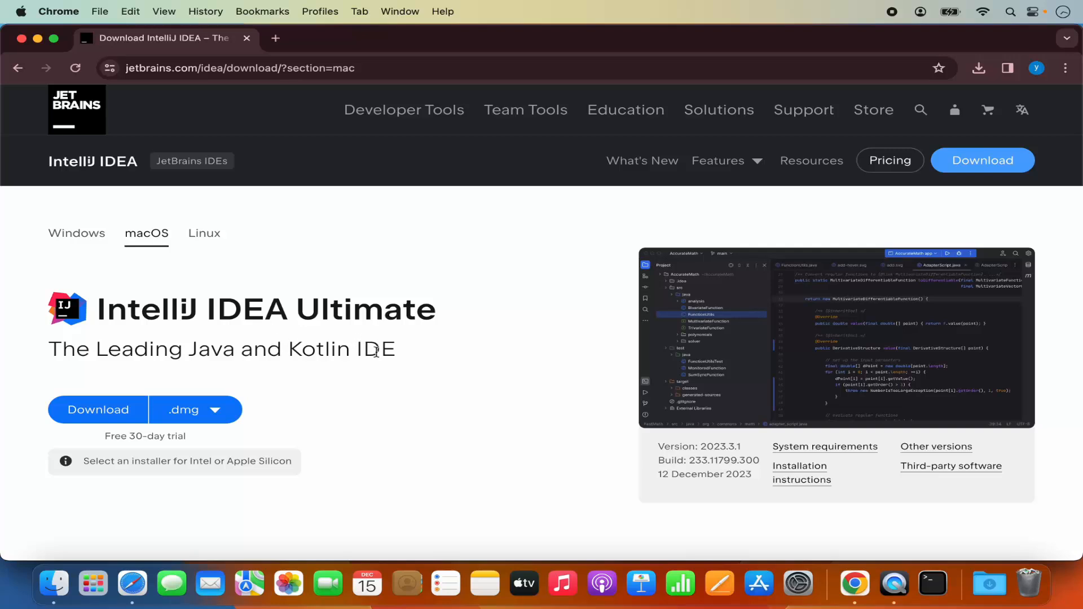
pyautogui.scroll(-5, 413, 368)
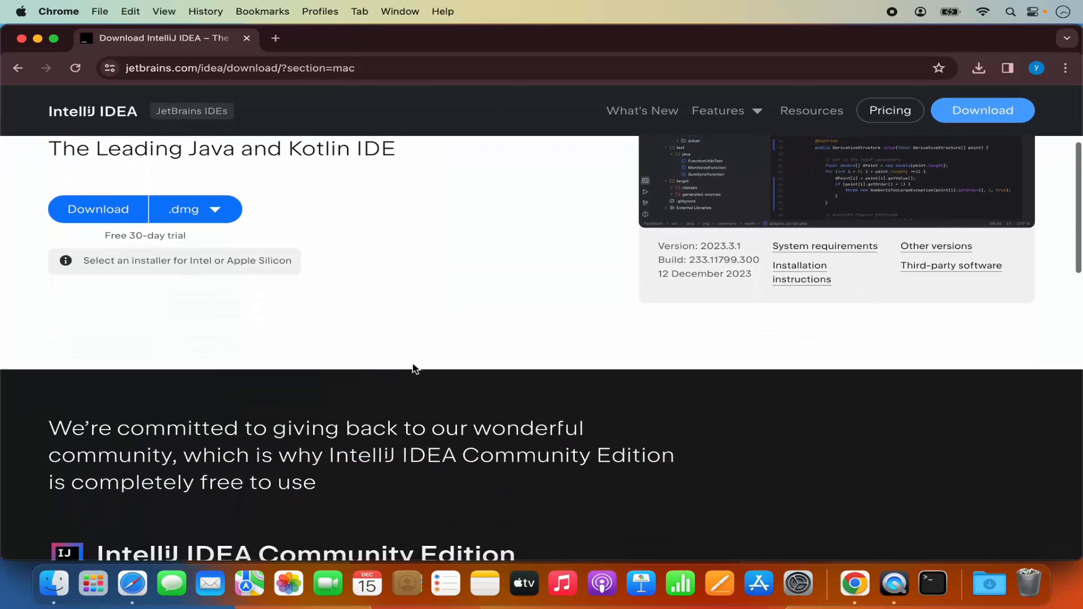
pyautogui.scroll(-3, 413, 368)
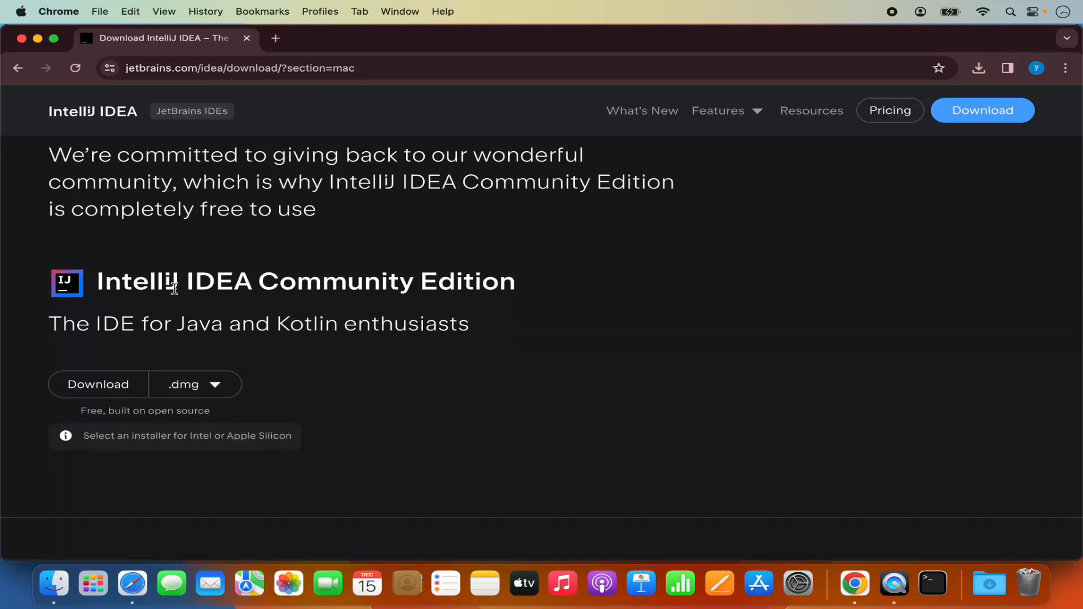
pyautogui.scroll(-2, 240, 288)
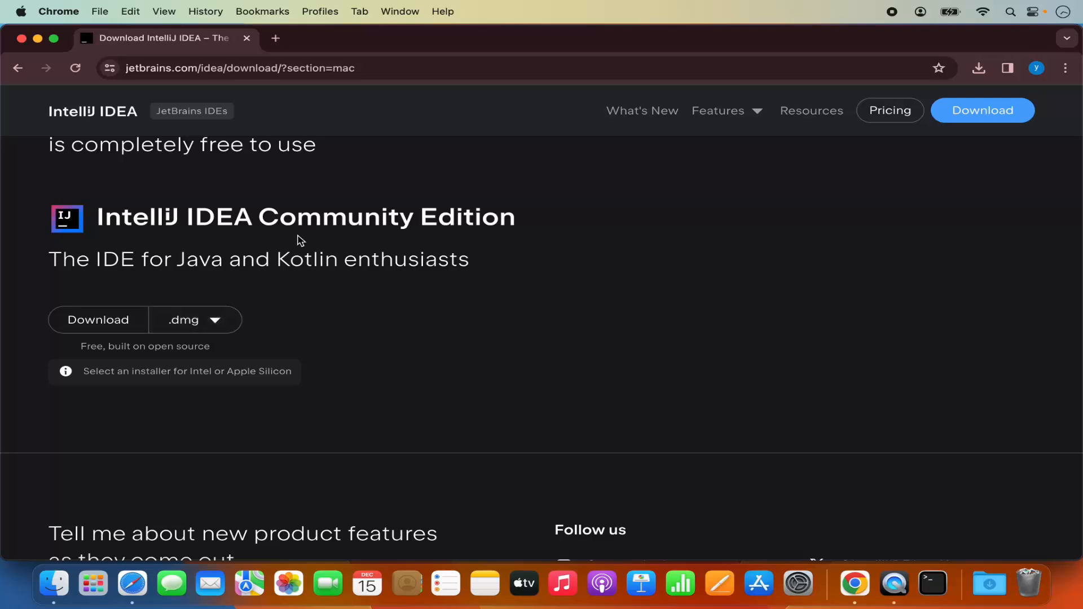
pyautogui.click(216, 323)
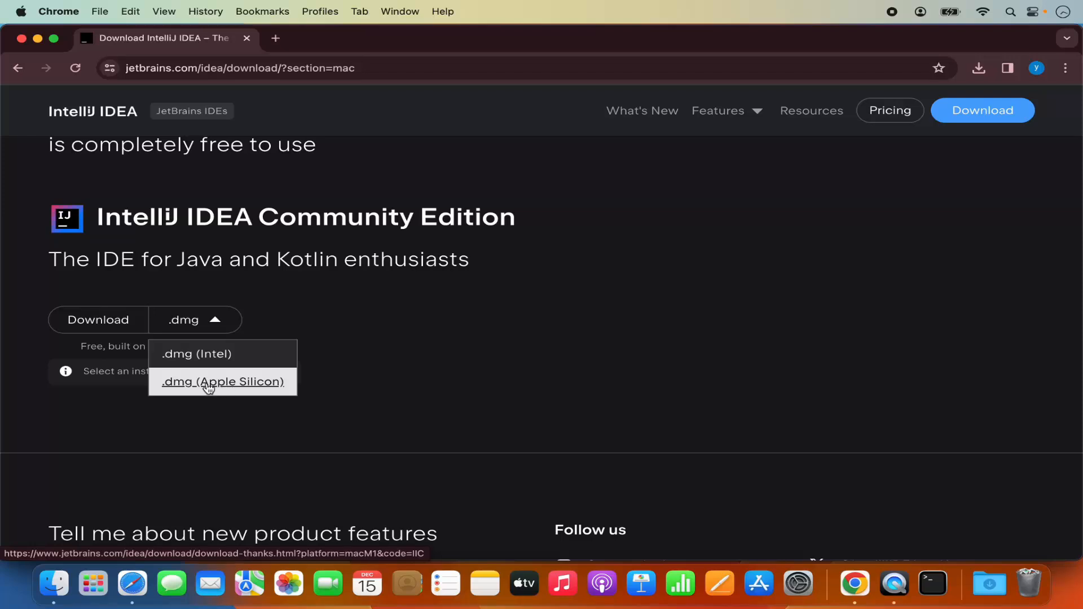
pyautogui.click(246, 388)
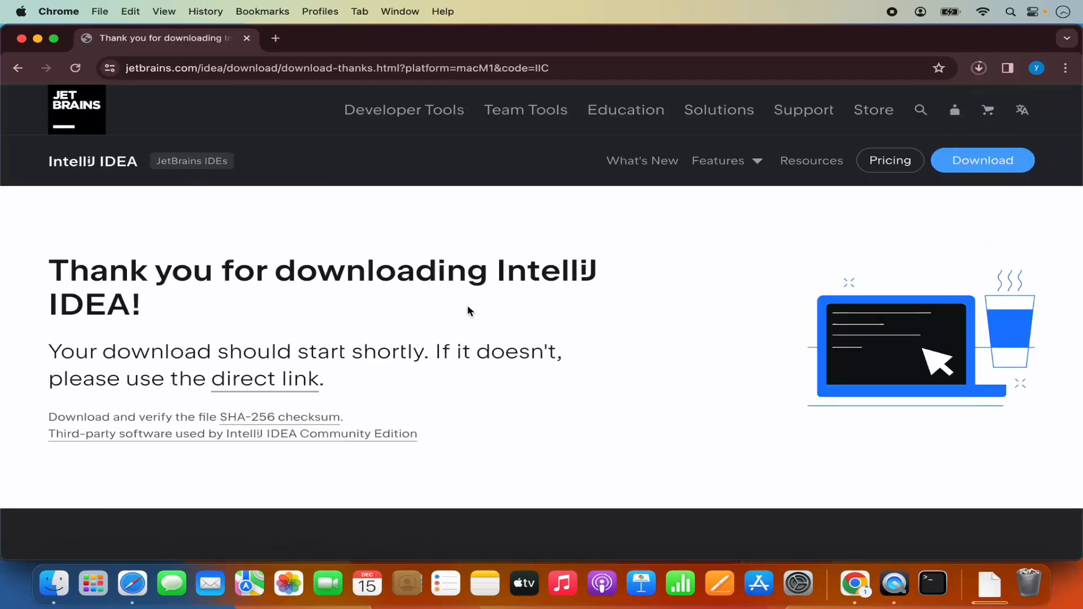
# Open the downloaded ideaIC-2023.3.1-aarch64.dmg and minimize the browser window behind the installer
pyautogui.click(979, 68)
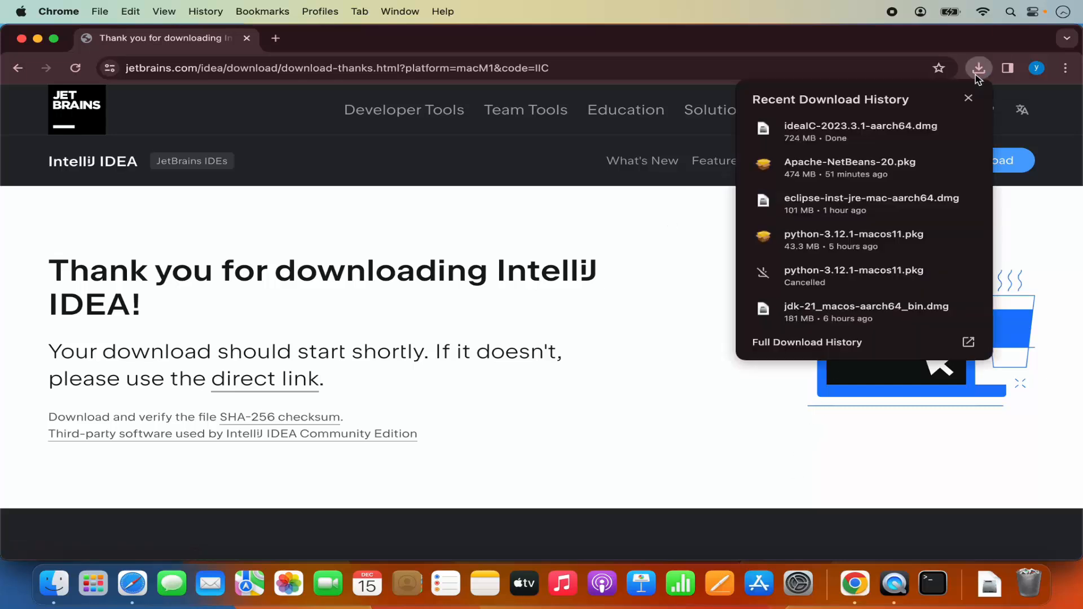
pyautogui.click(866, 132)
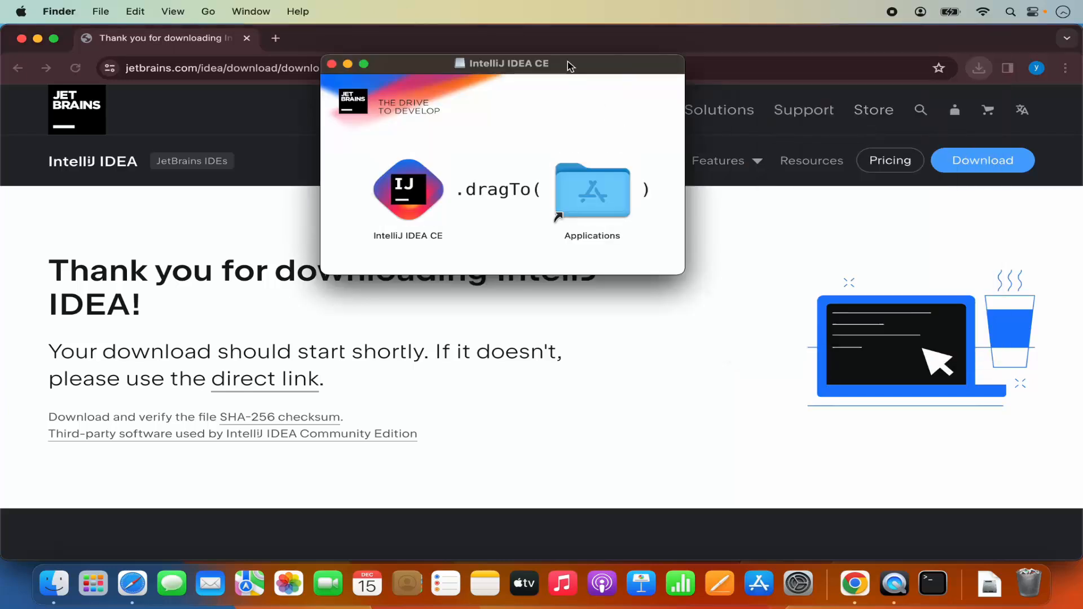
pyautogui.moveTo(568, 65); pyautogui.dragTo(615, 162)
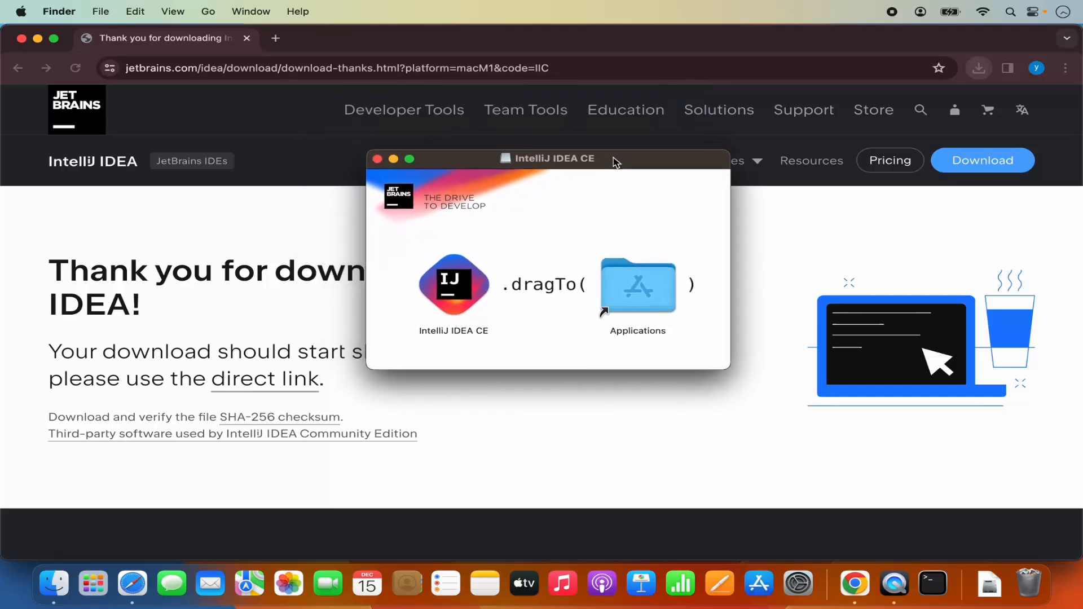
pyautogui.click(38, 38)
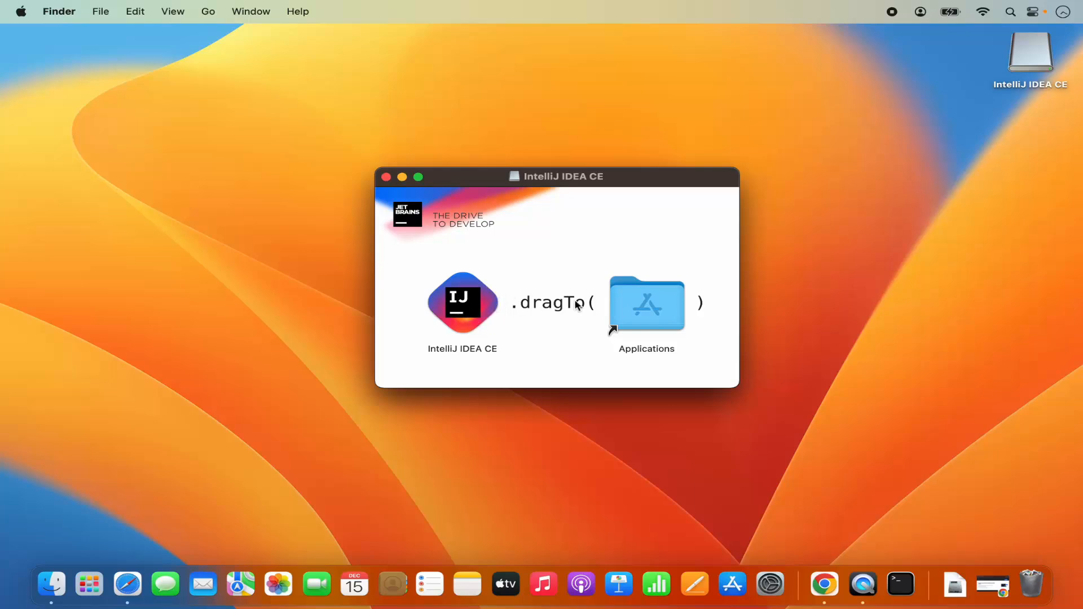
# Copy IntelliJ IDEA CE into the Applications folder and minimize the installer window
pyautogui.click(490, 304)
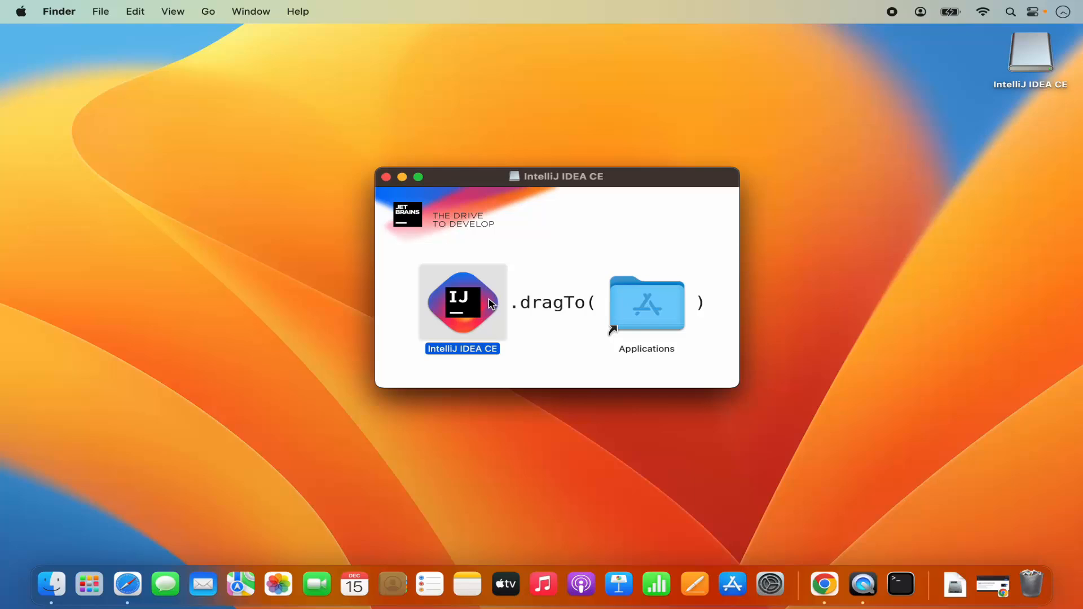
pyautogui.moveTo(479, 303); pyautogui.dragTo(670, 303)
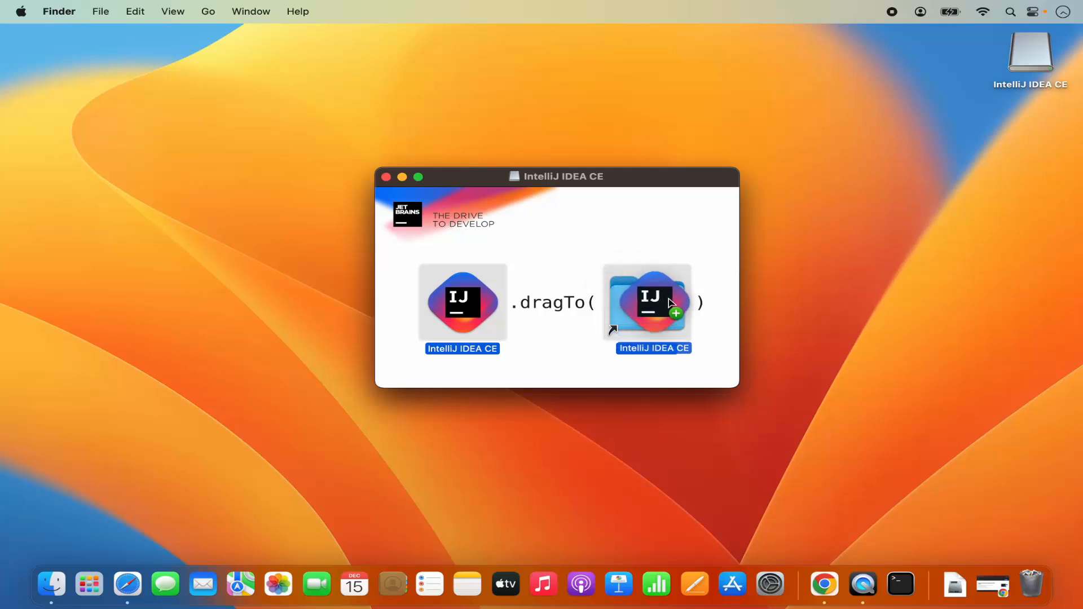
pyautogui.moveTo(671, 303); pyautogui.dragTo(668, 300)
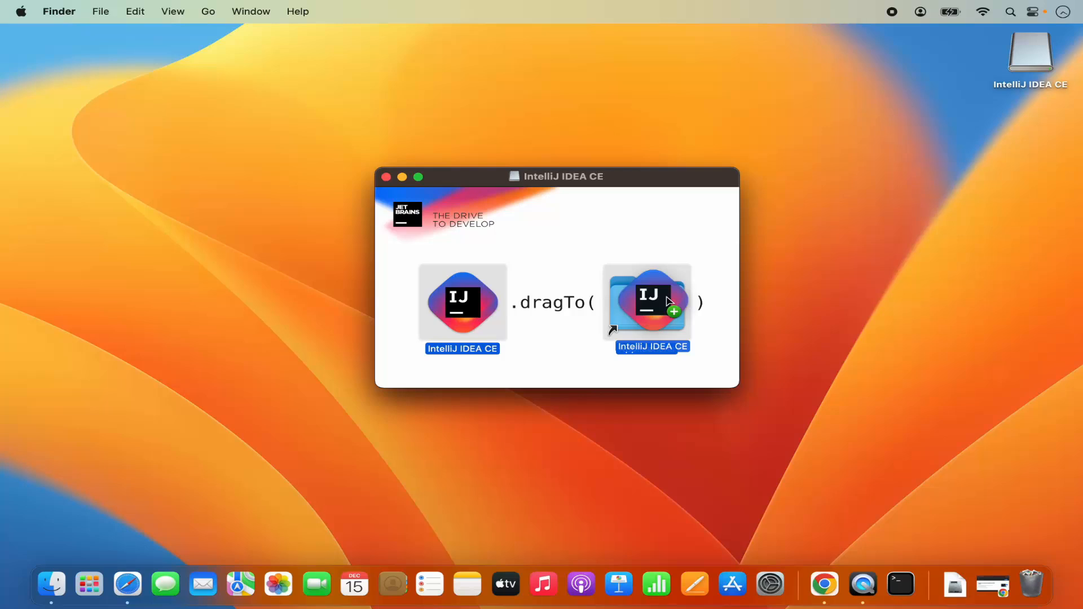
pyautogui.moveTo(666, 296); pyautogui.dragTo(667, 298)
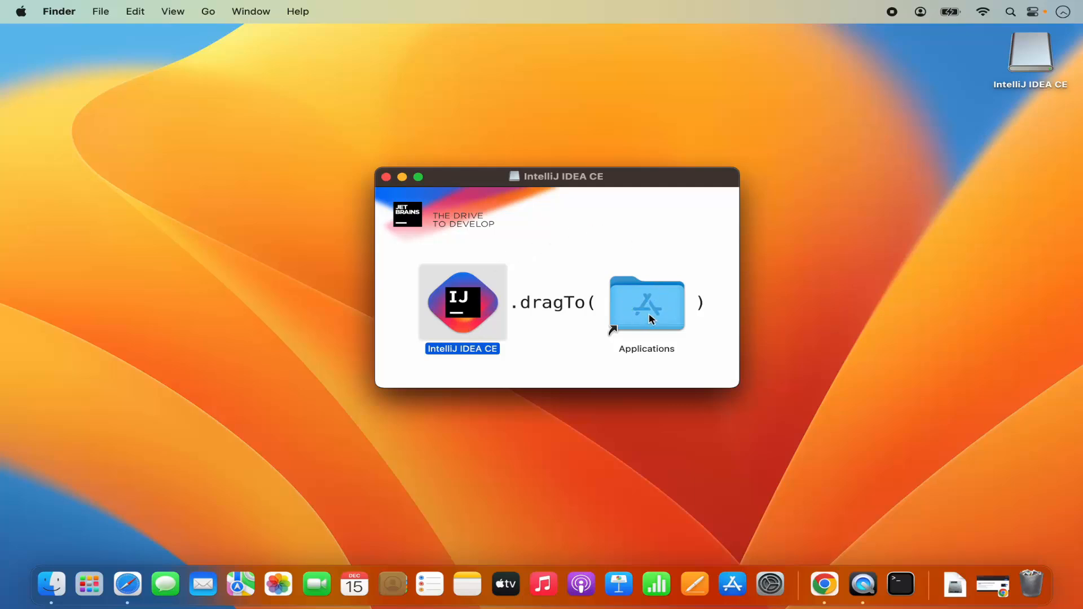
pyautogui.click(403, 177)
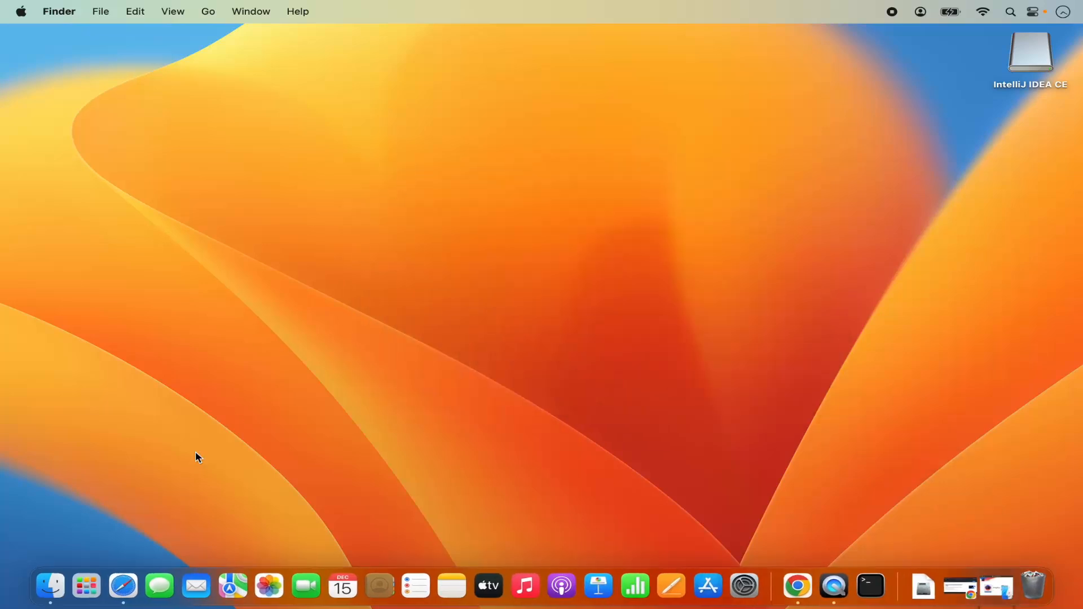
# Check for IntelliJ IDEA CE in Launchpad and in the Applications folder, and close the folder window
pyautogui.click(85, 589)
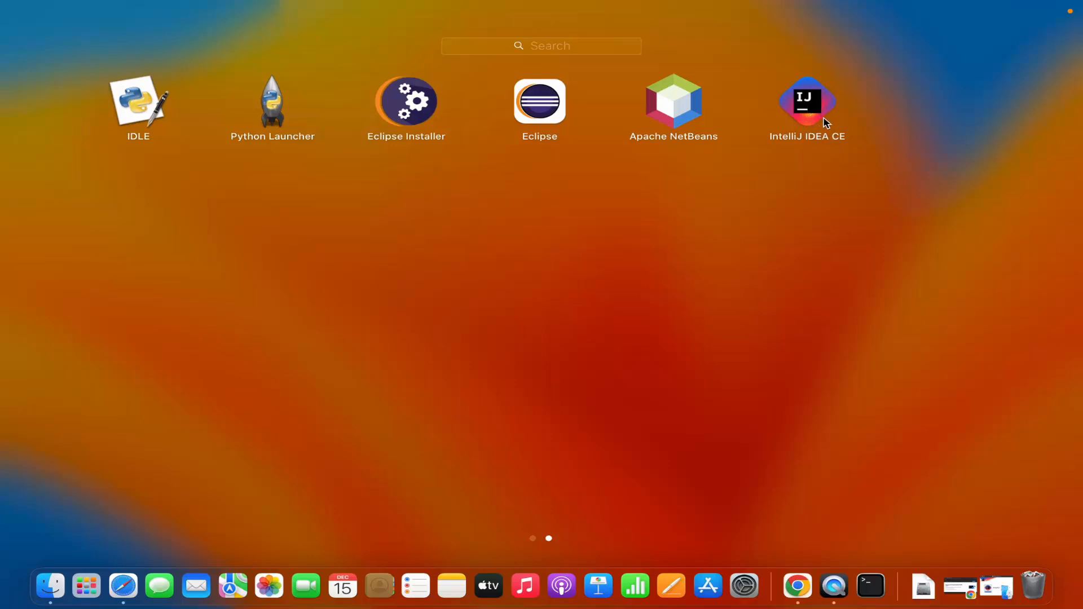
pyautogui.rightClick(59, 589)
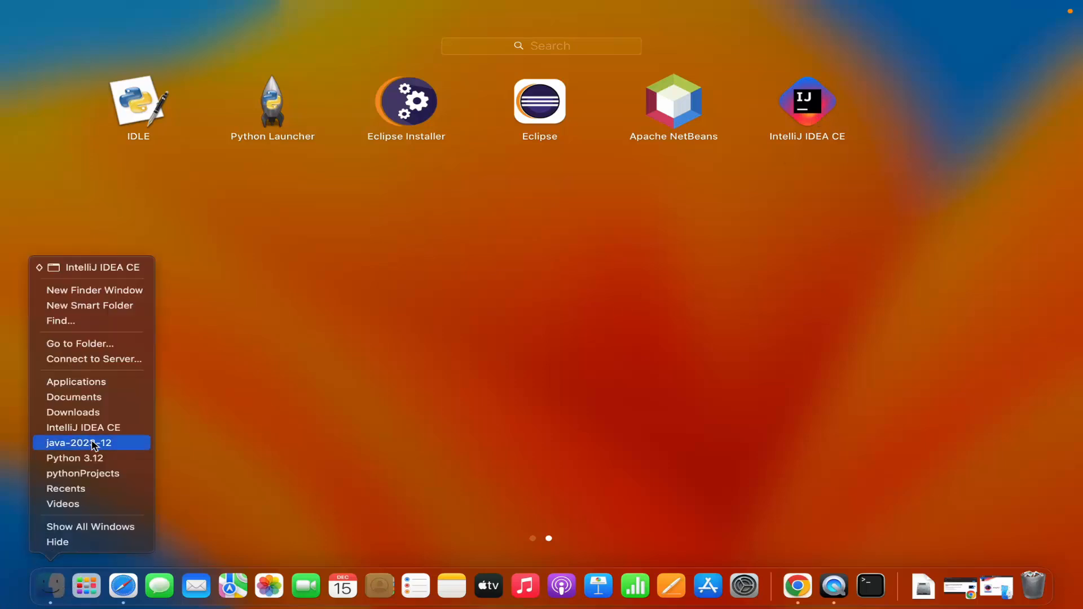
pyautogui.click(91, 382)
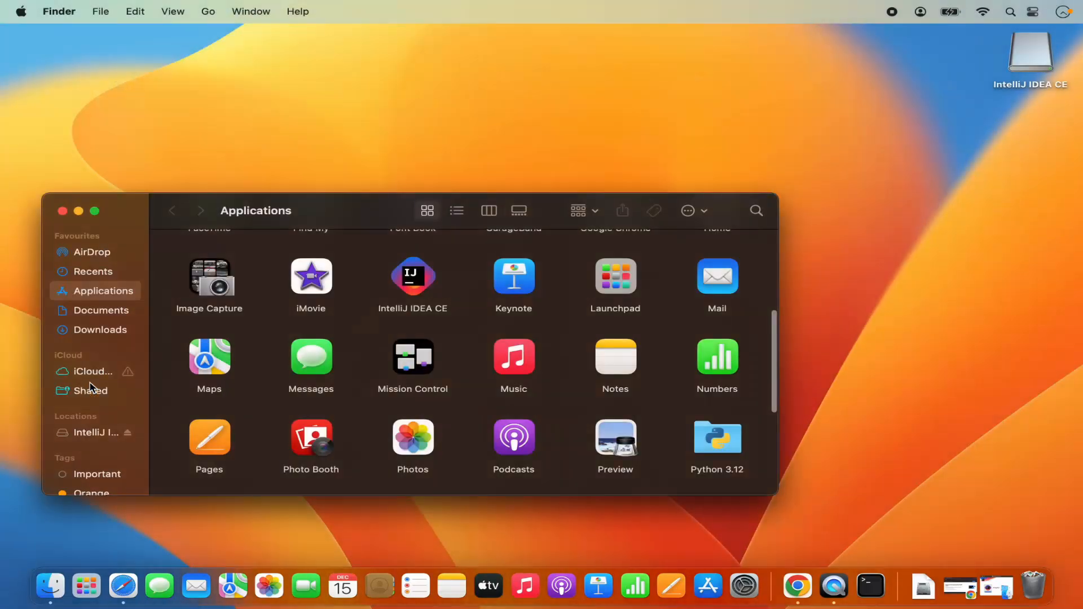
pyautogui.click(400, 289)
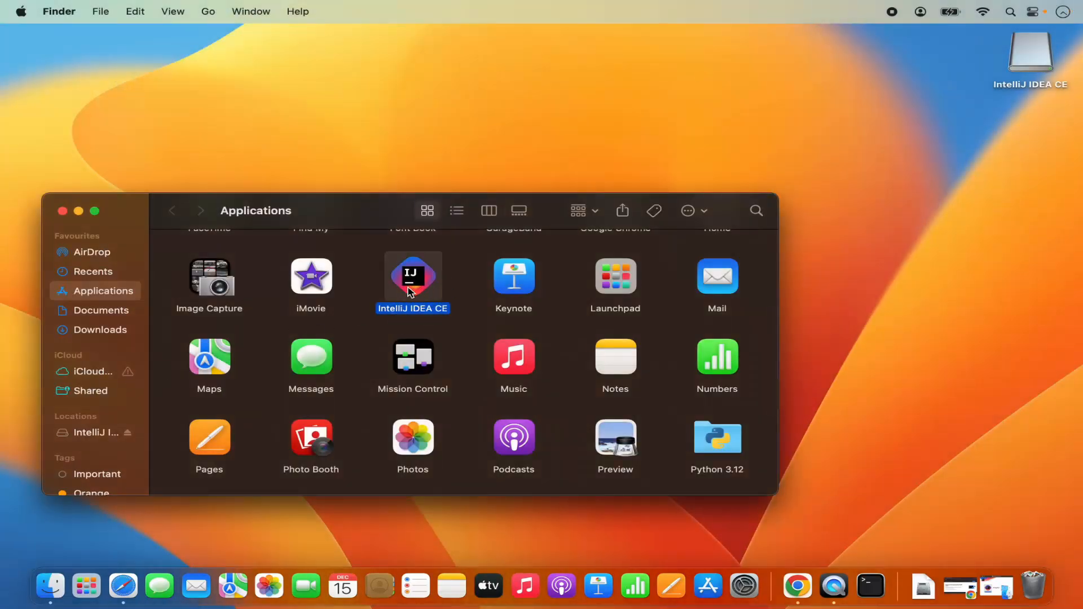
pyautogui.press('super+w')
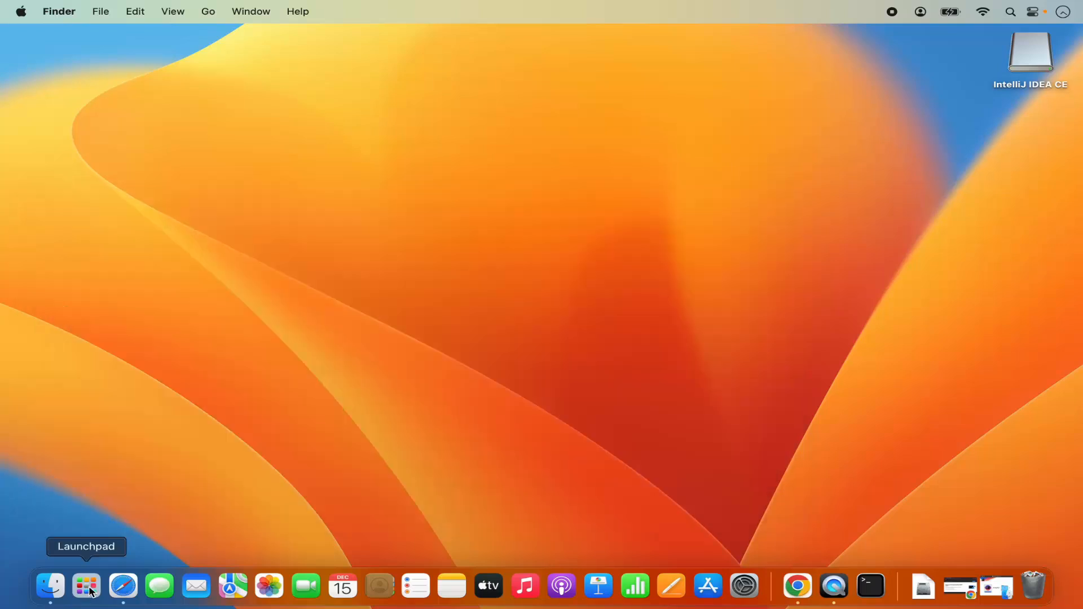
# Launch IntelliJ IDEA CE from Launchpad
pyautogui.click(87, 592)
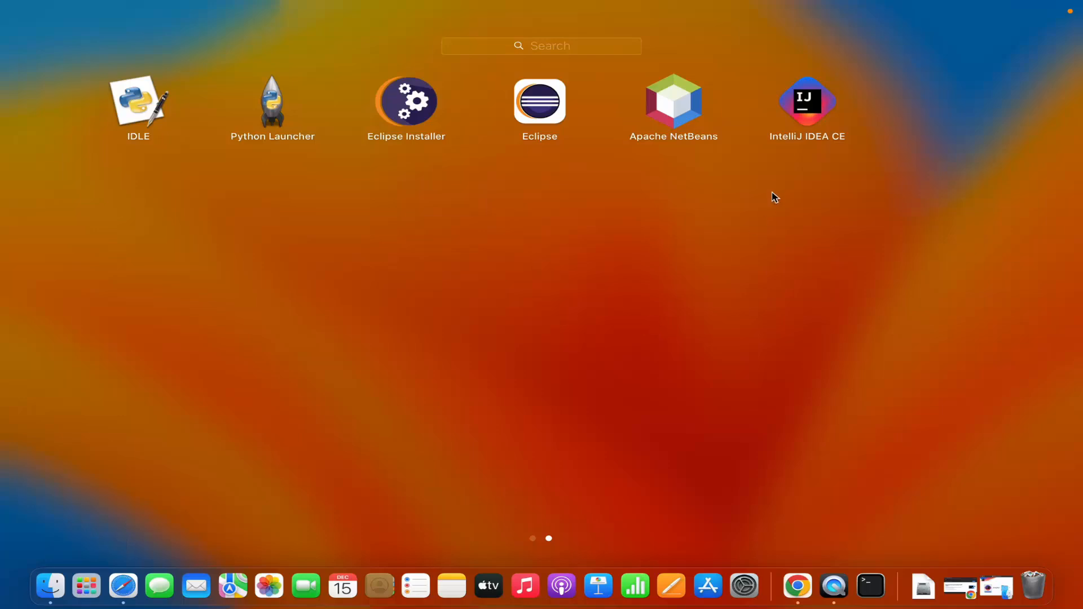
pyautogui.click(809, 113)
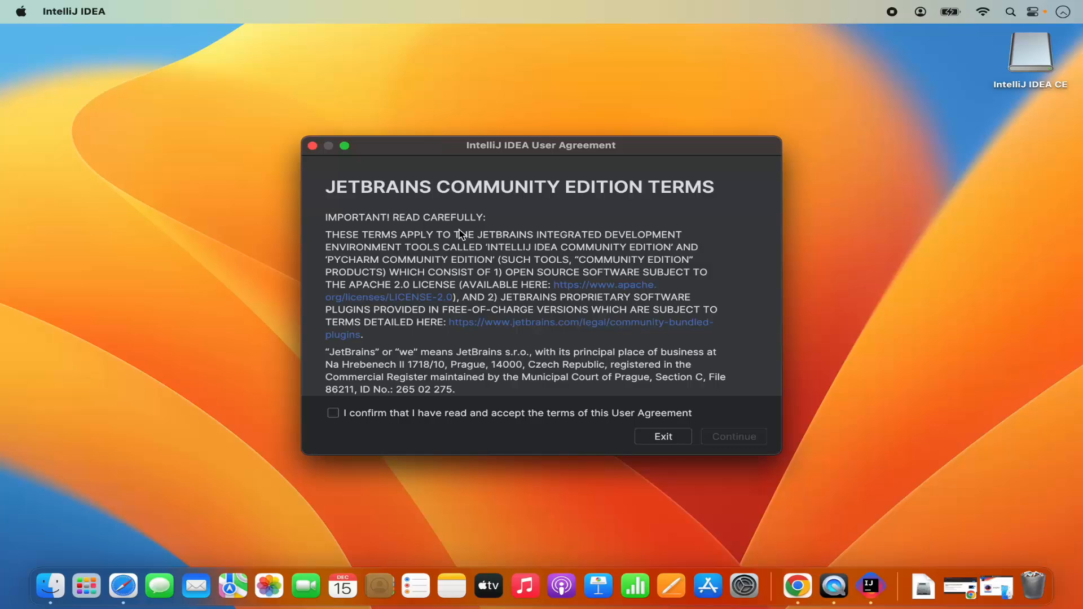
# Accept the IntelliJ IDEA User Agreement and decline to send anonymous usage statistics
pyautogui.scroll(-15, 460, 233)
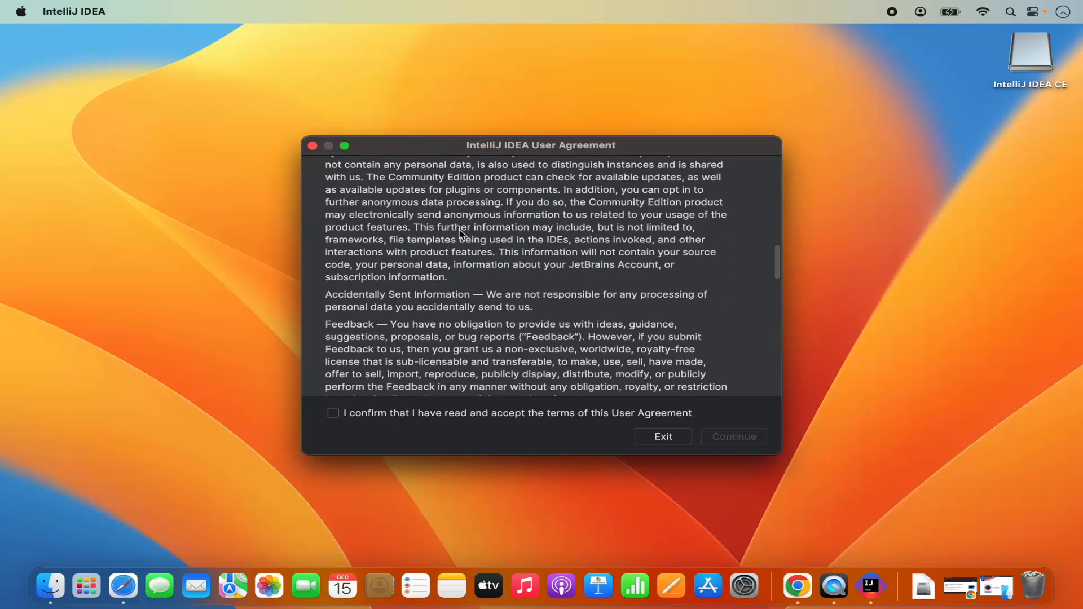
pyautogui.scroll(-10, 459, 233)
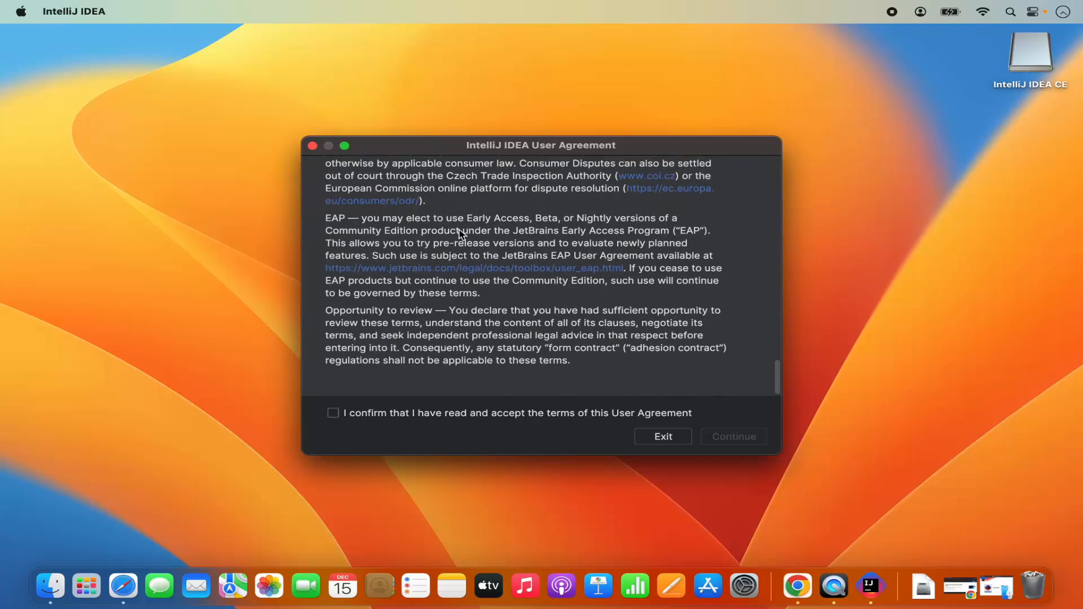
pyautogui.click(333, 414)
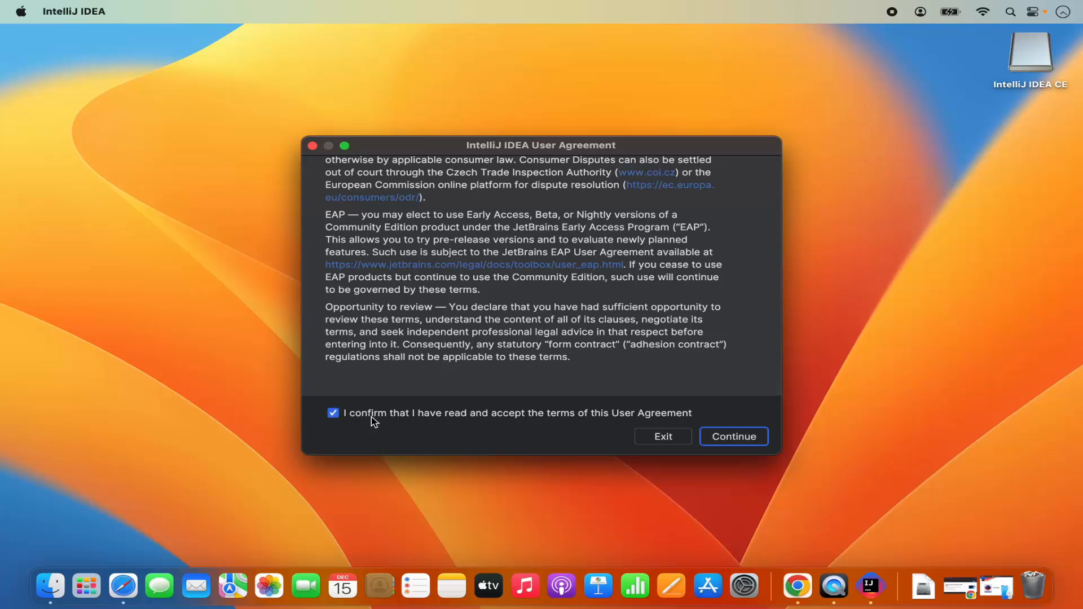
pyautogui.click(723, 442)
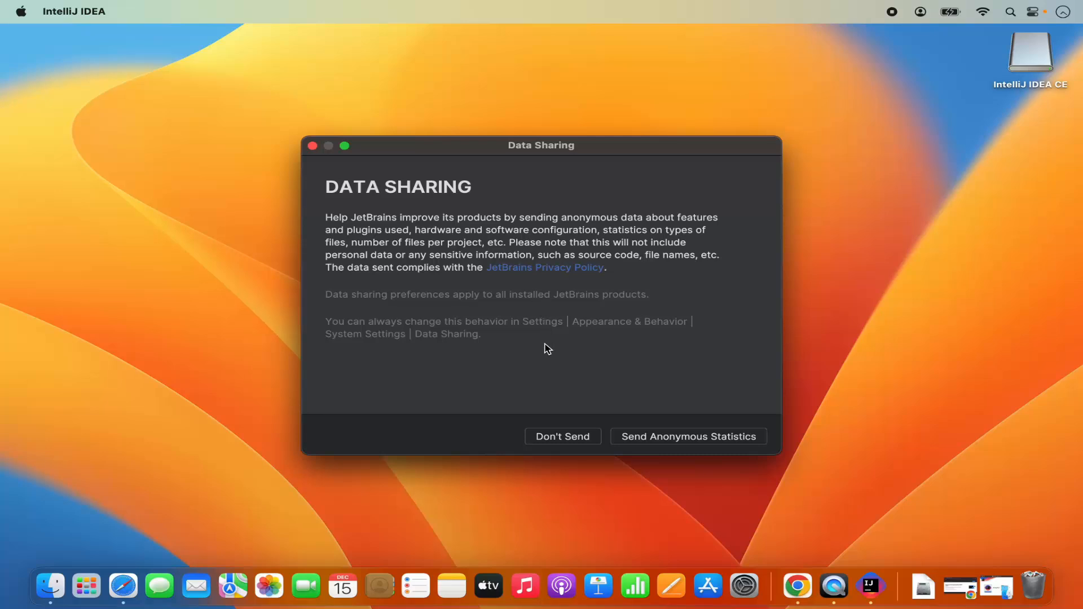
pyautogui.click(558, 443)
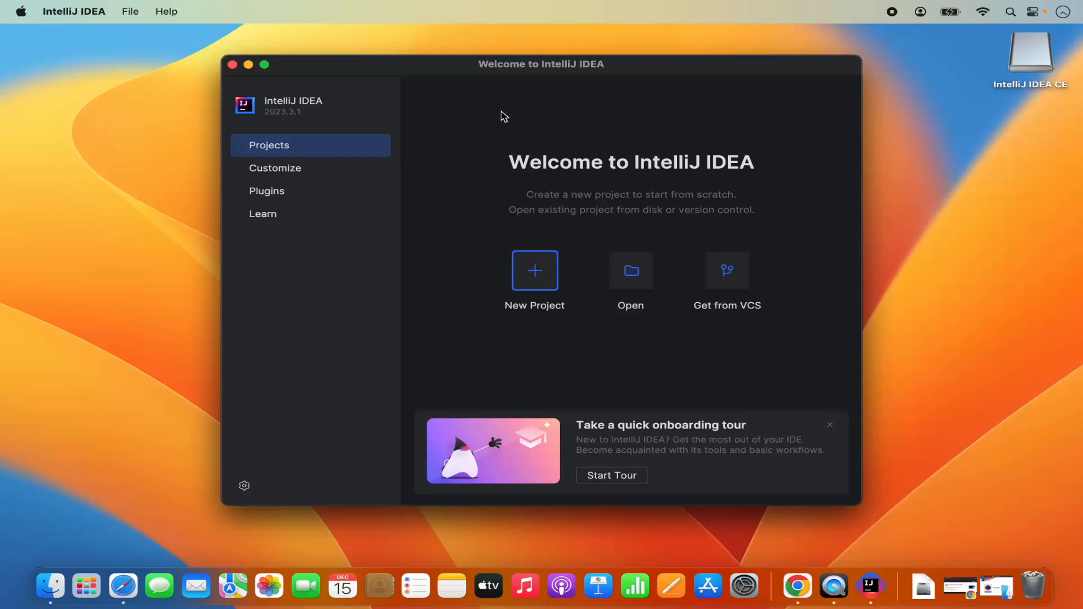
# Try the Light and Light with Light Header color themes, and set the color theme back to Dark
pyautogui.click(285, 150)
pyautogui.click(286, 172)
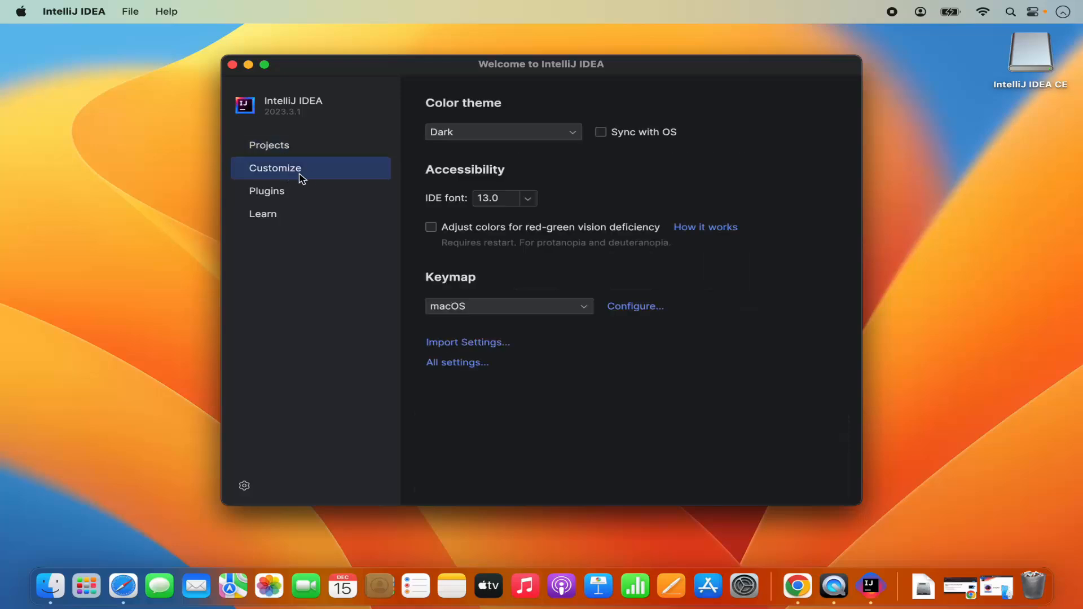
pyautogui.click(527, 135)
pyautogui.click(517, 169)
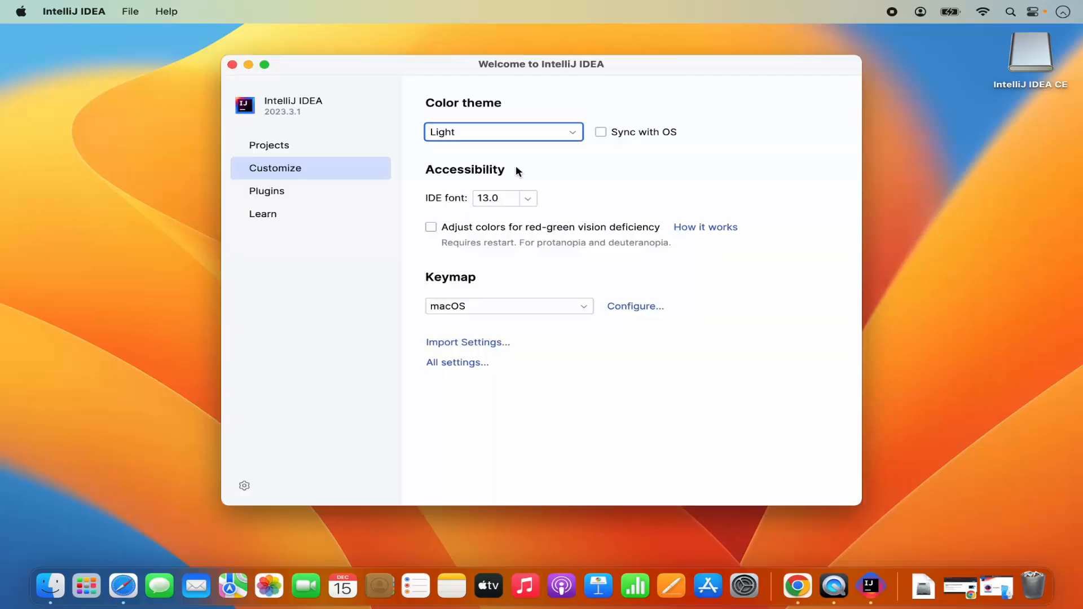
pyautogui.click(523, 135)
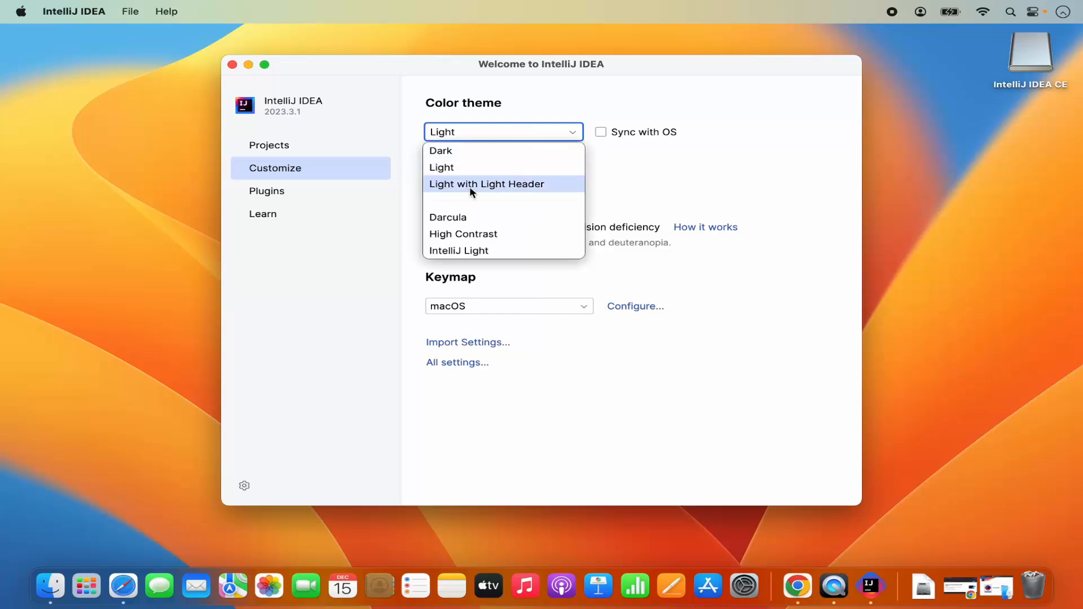
pyautogui.click(486, 186)
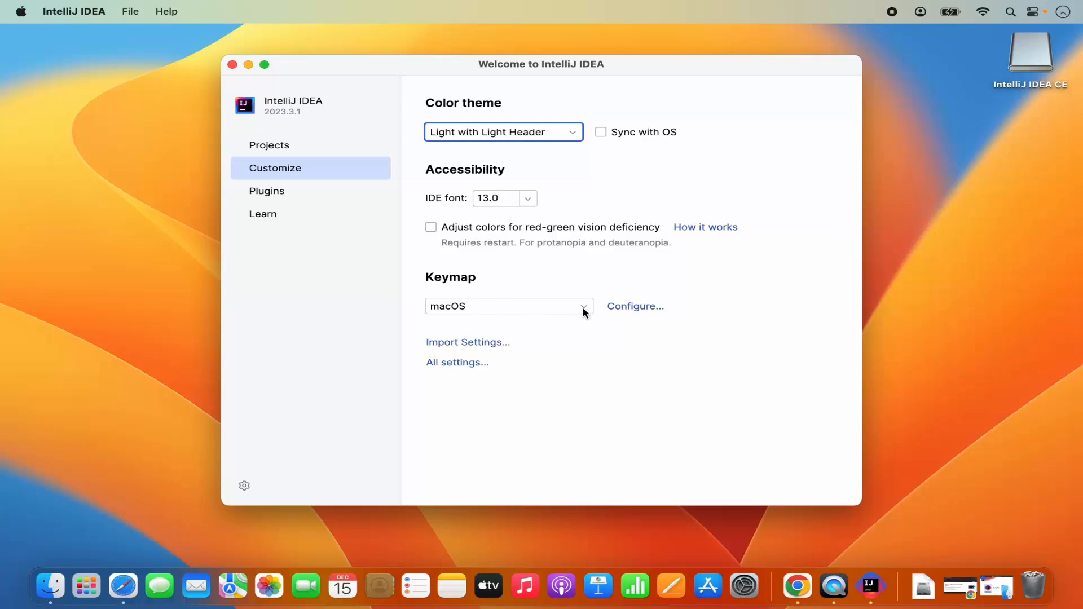
pyautogui.click(559, 134)
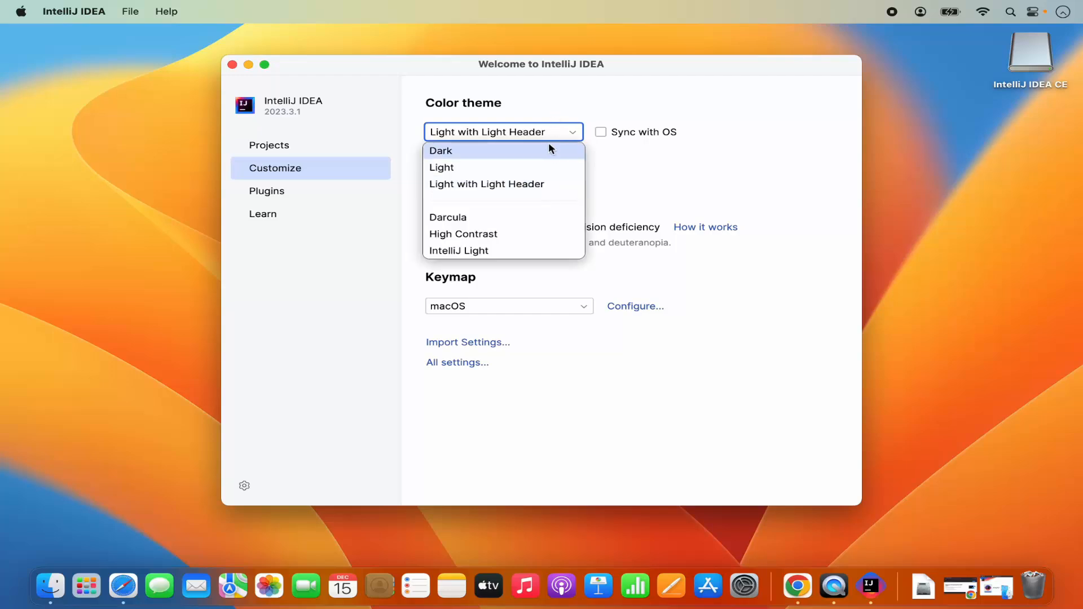
pyautogui.click(547, 150)
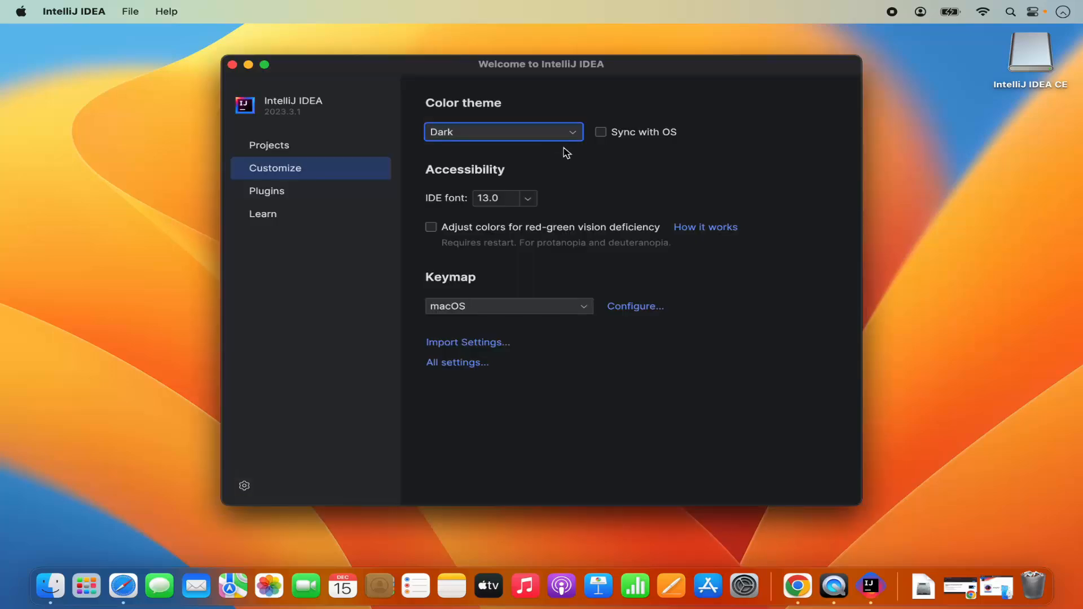
# Browse the plugin marketplace's Staff Picks and New and Updated lists, and view the Learn page's courses and resources
pyautogui.click(279, 194)
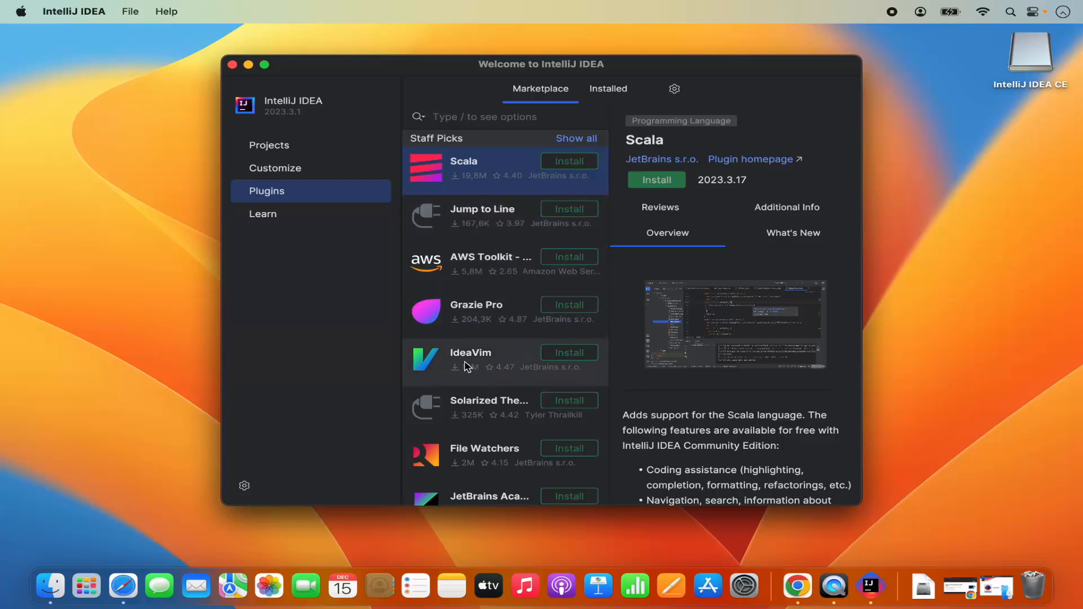
pyautogui.scroll(-10, 494, 386)
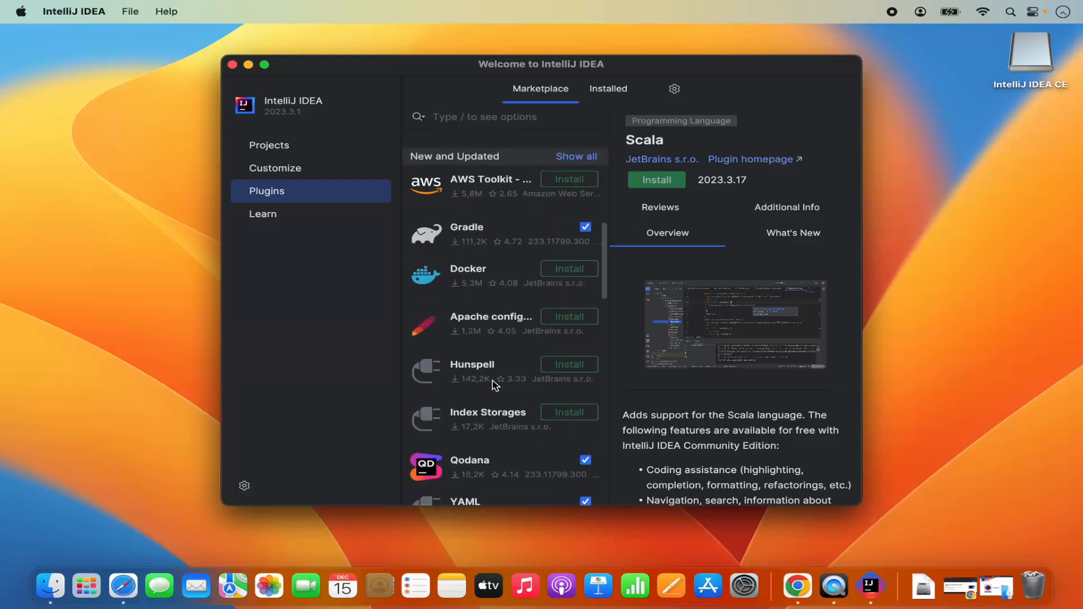
pyautogui.scroll(10, 494, 385)
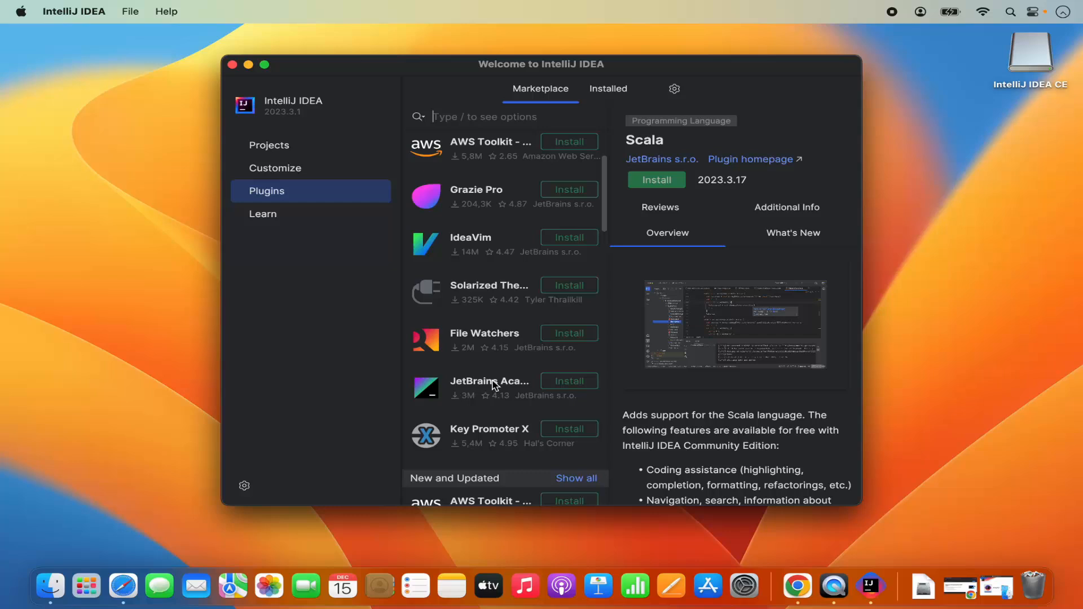
pyautogui.click(270, 222)
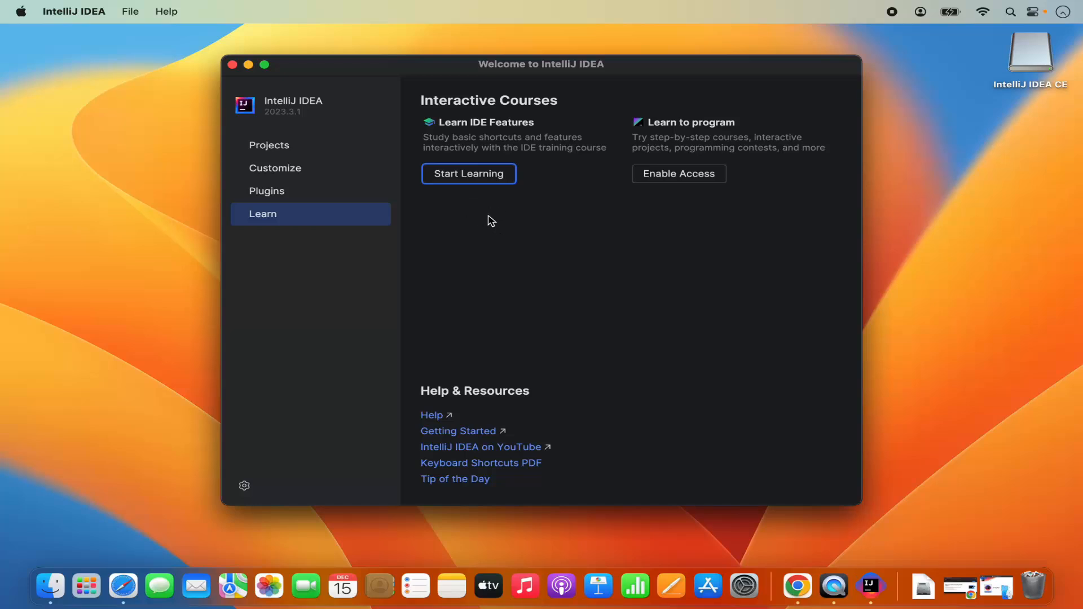
# Create a new project named DemoJava using the 21 Oracle OpenJDK version 21.0.1 - aarch64 JDK
pyautogui.click(286, 154)
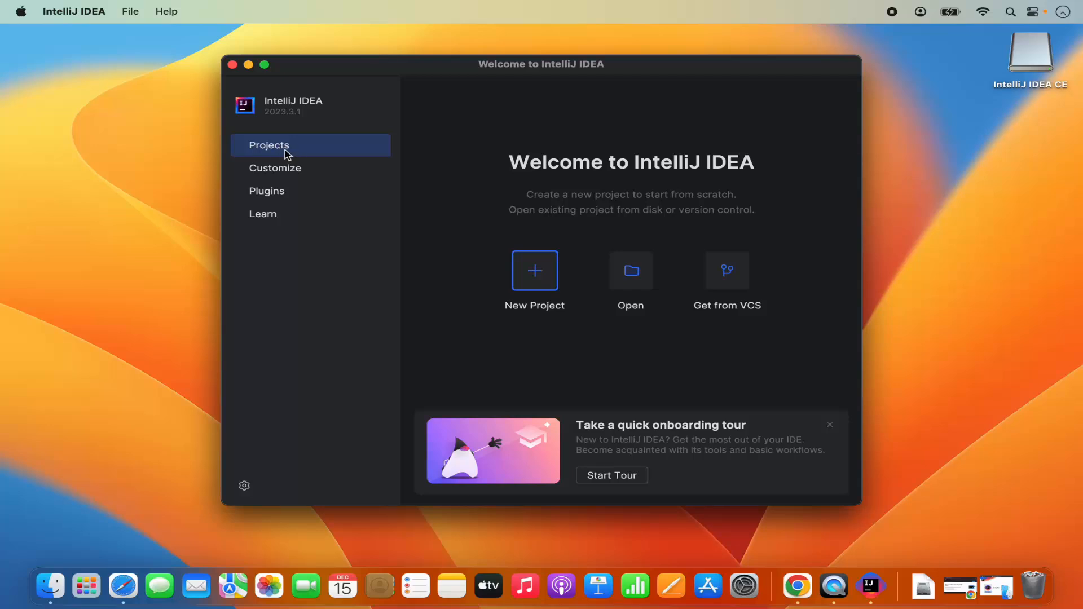
pyautogui.click(533, 272)
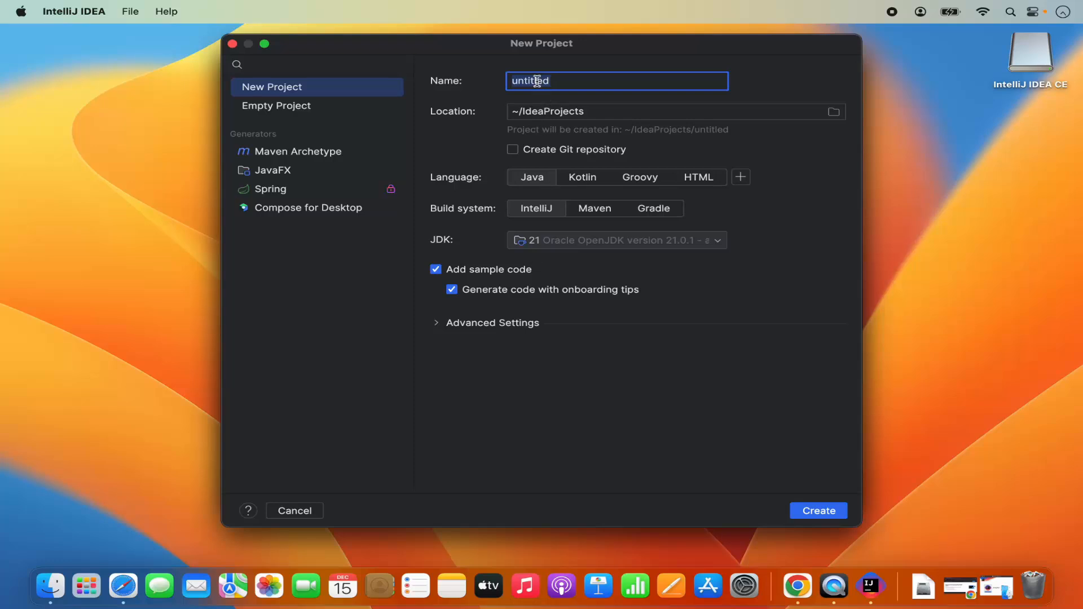
pyautogui.write('DemoJava')
pyautogui.click(561, 243)
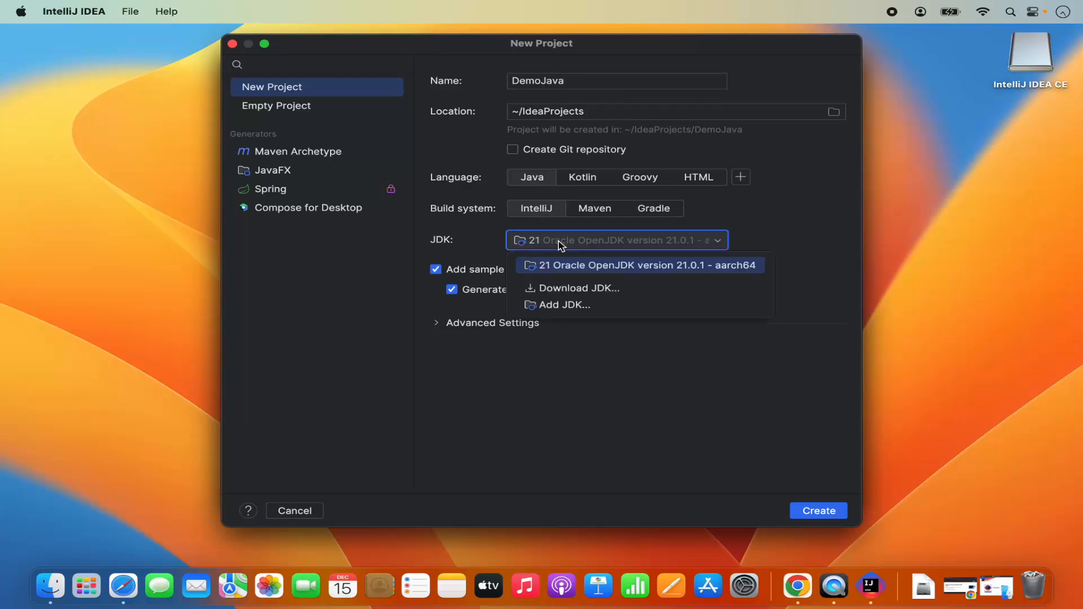
pyautogui.click(572, 269)
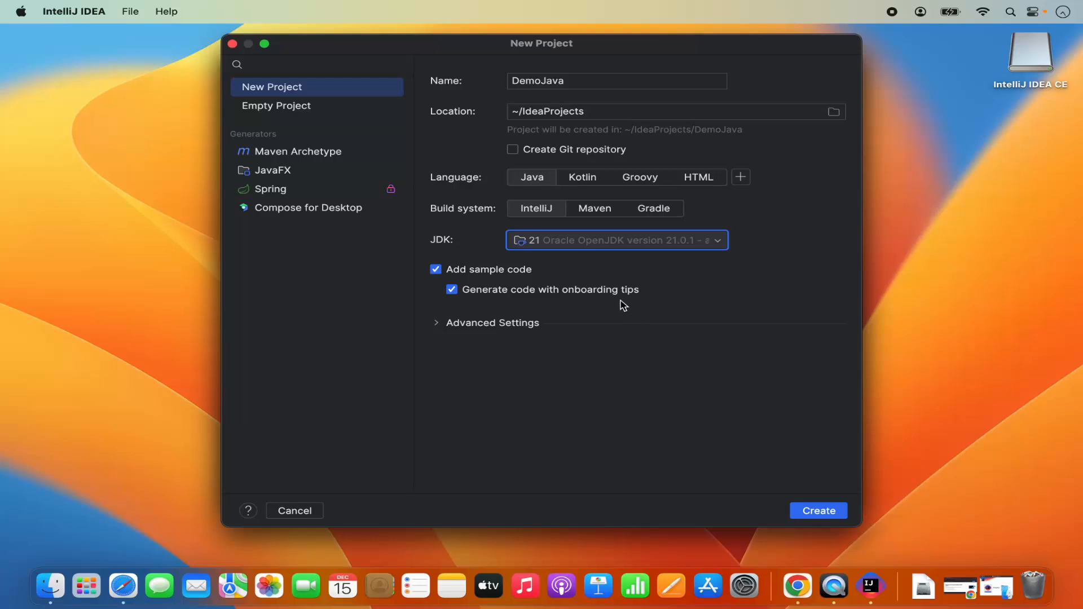
pyautogui.click(811, 515)
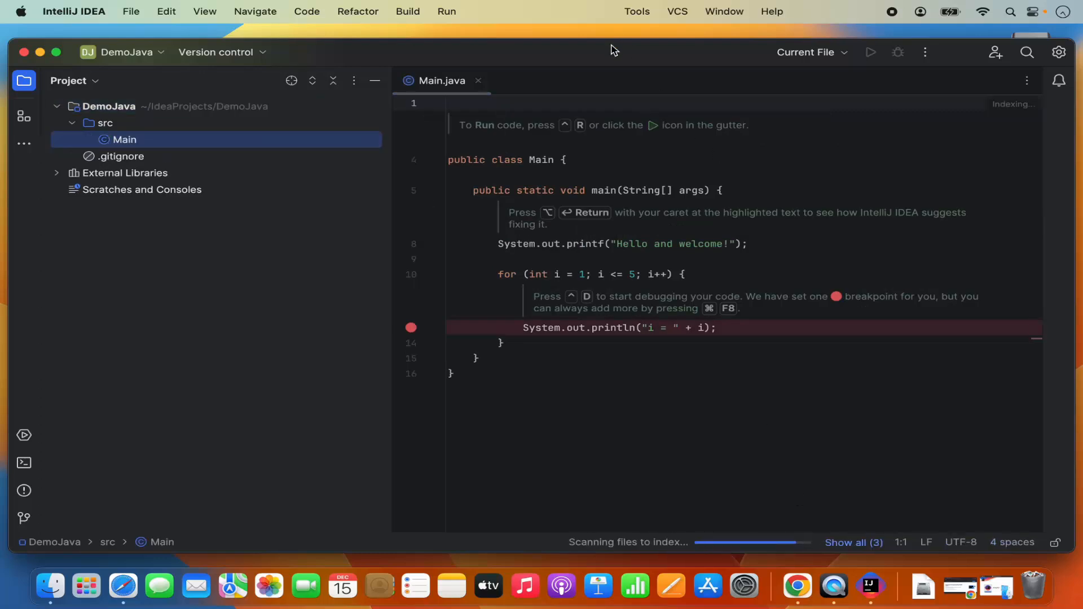
# Select the Main class in the src folder, try toggling breakpoints on lines 10 and 13, and leave both lines without one
pyautogui.click(107, 110)
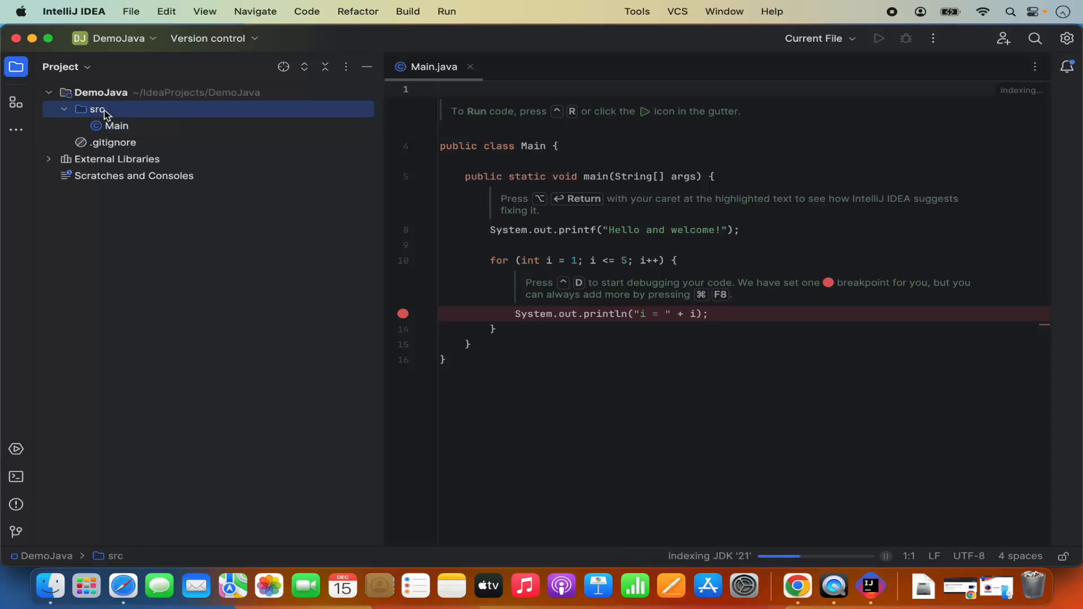
pyautogui.click(111, 126)
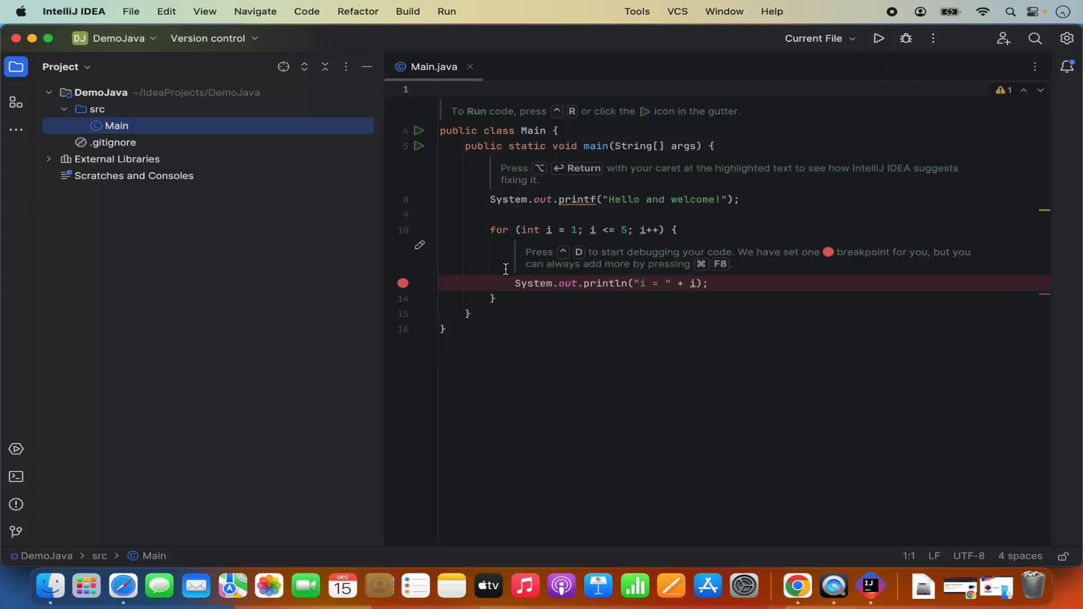
pyautogui.click(403, 286)
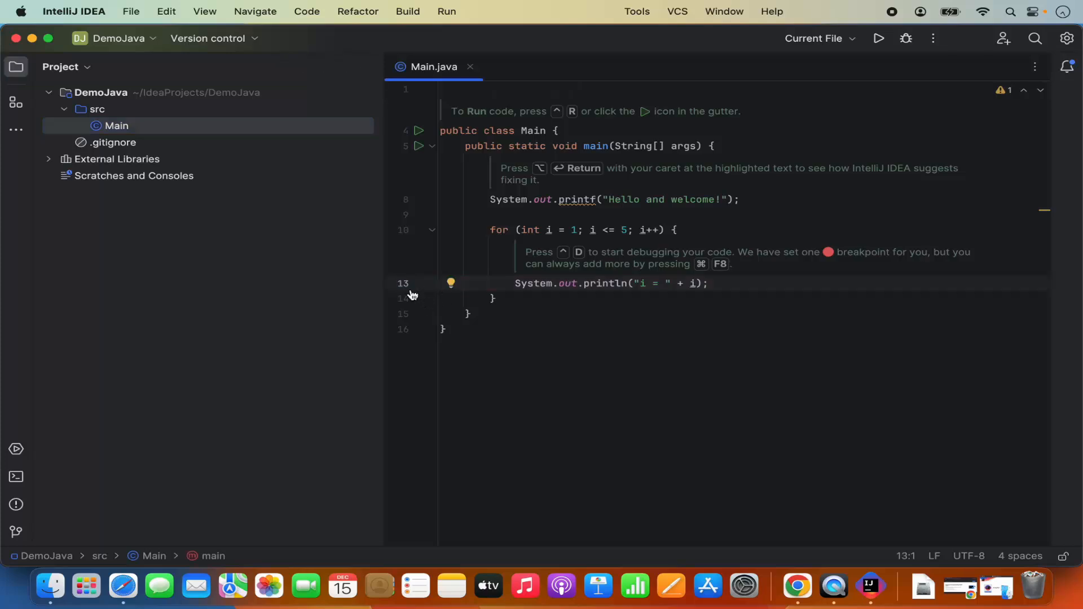
pyautogui.click(403, 284)
pyautogui.click(403, 231)
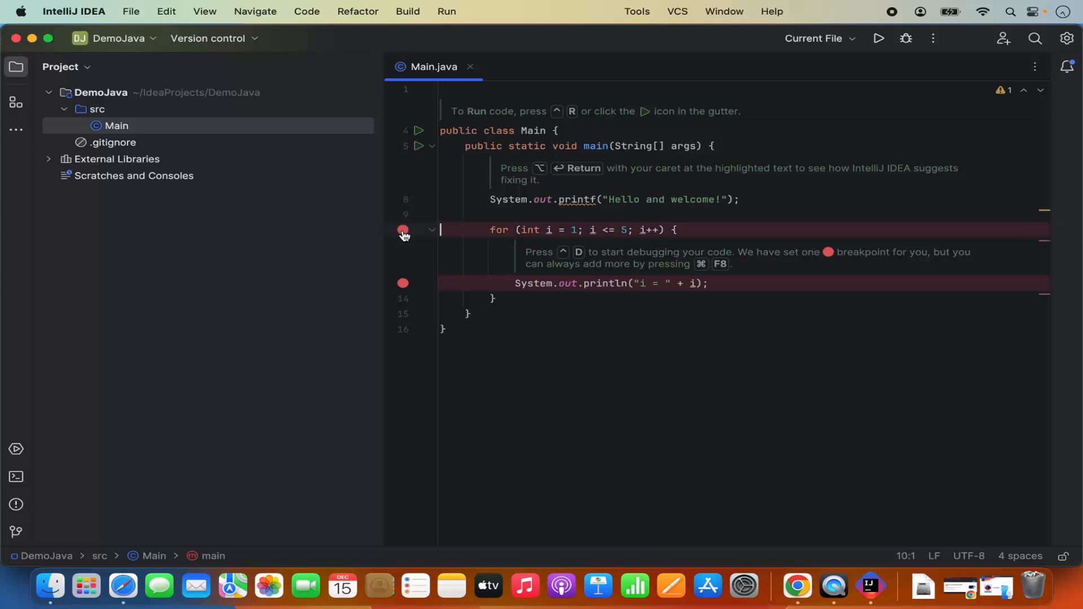
pyautogui.click(403, 230)
pyautogui.click(403, 284)
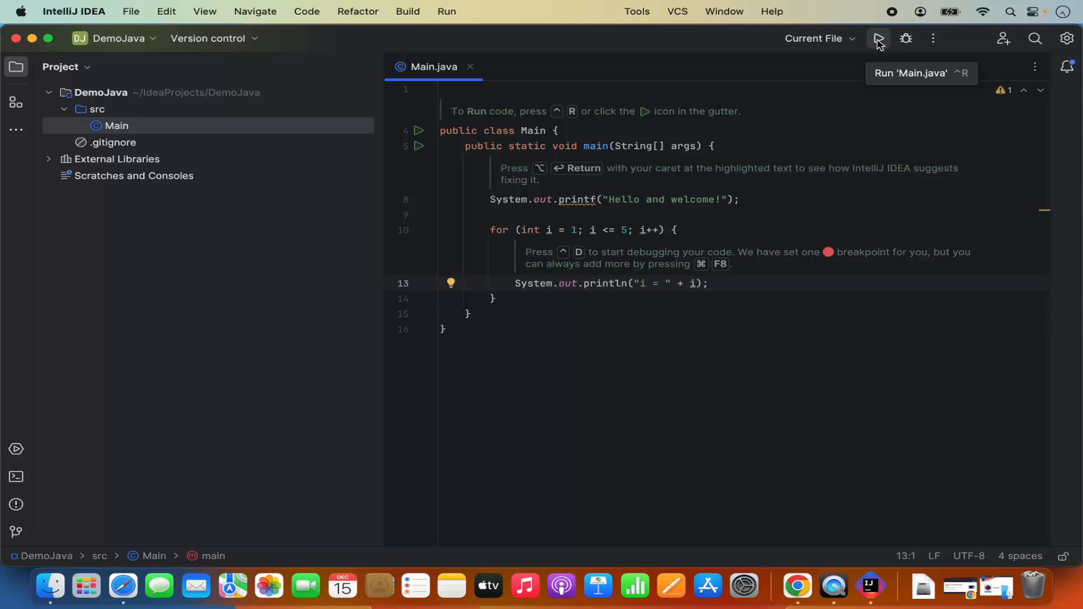
pyautogui.click(411, 11)
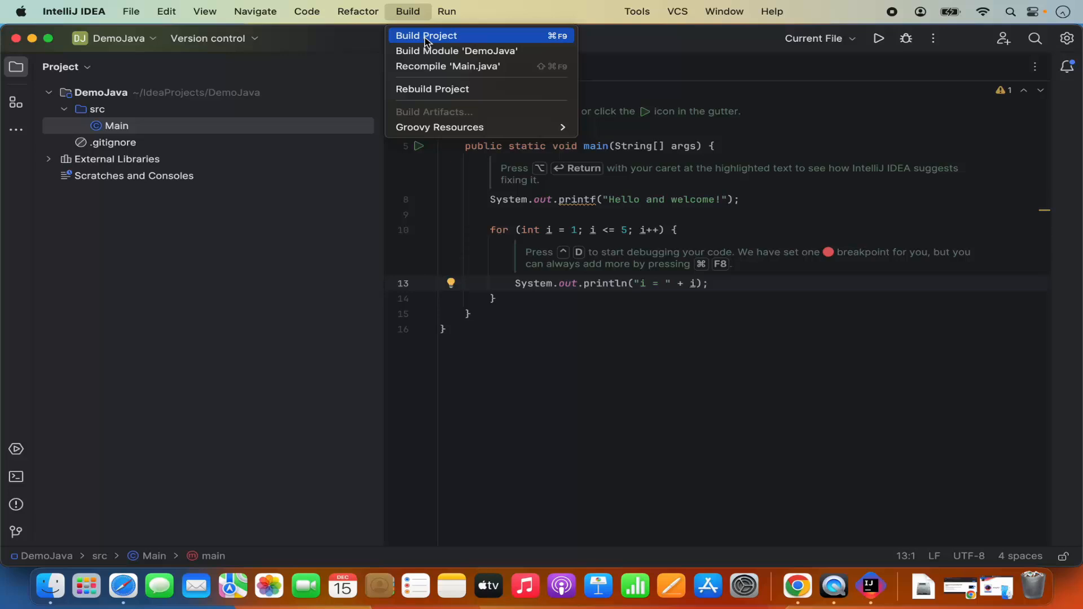
pyautogui.click(407, 12)
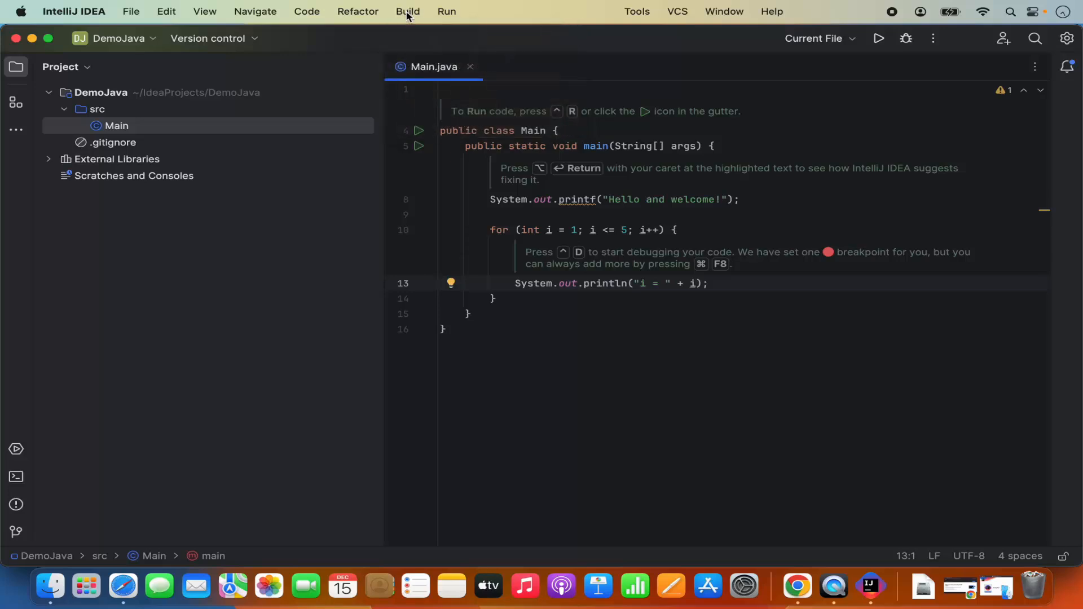
pyautogui.click(407, 12)
pyautogui.moveTo(453, 17)
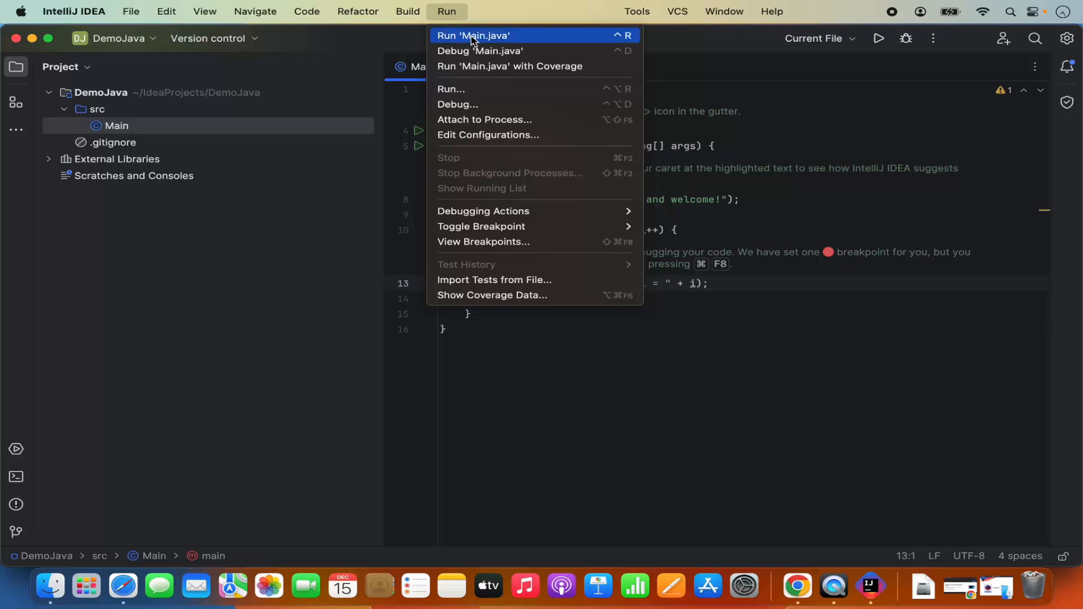
pyautogui.click(542, 39)
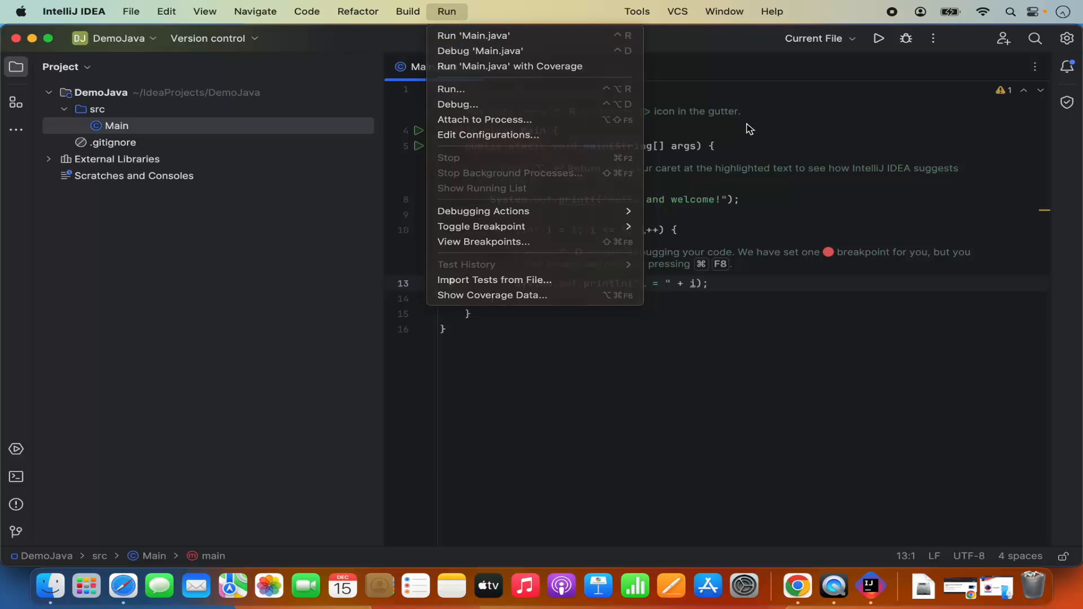
# Run Main.java and enlarge its output area to review the printed text against the loop code in the editor
pyautogui.click(879, 39)
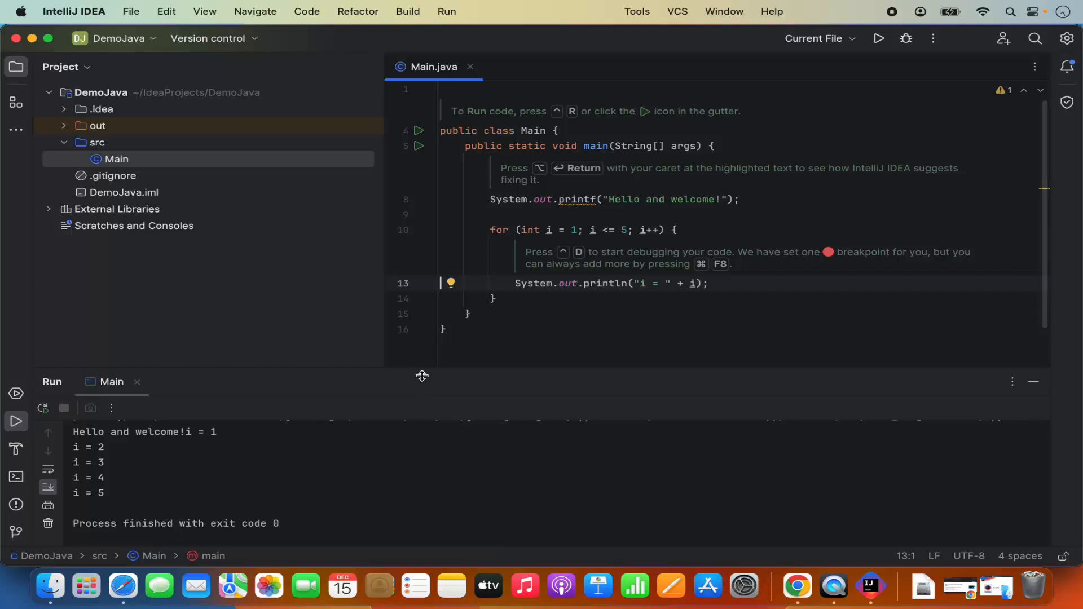
pyautogui.moveTo(422, 370); pyautogui.dragTo(421, 311)
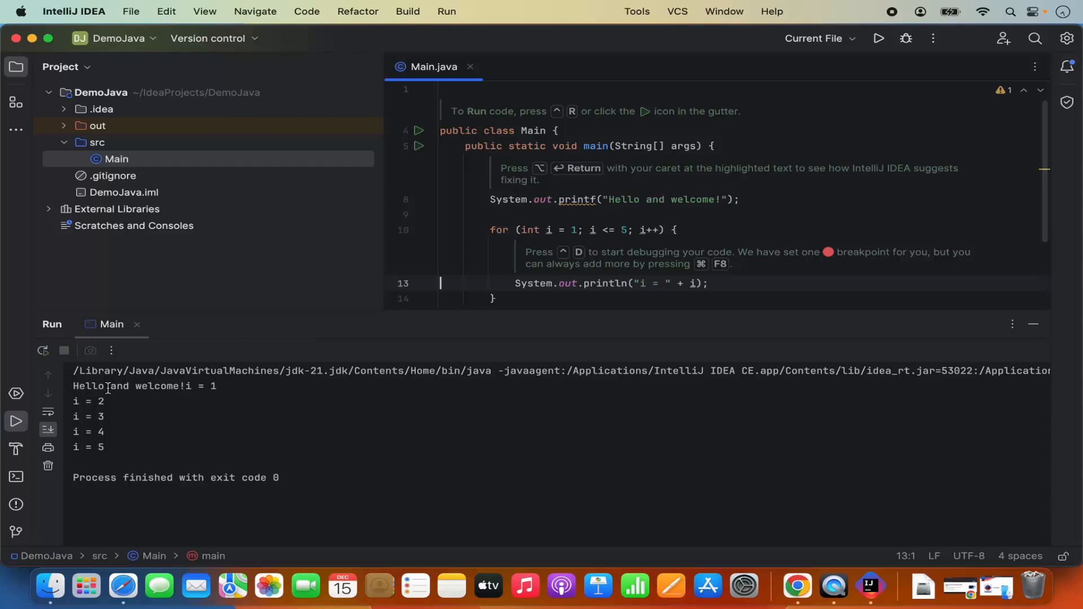
pyautogui.click(186, 386)
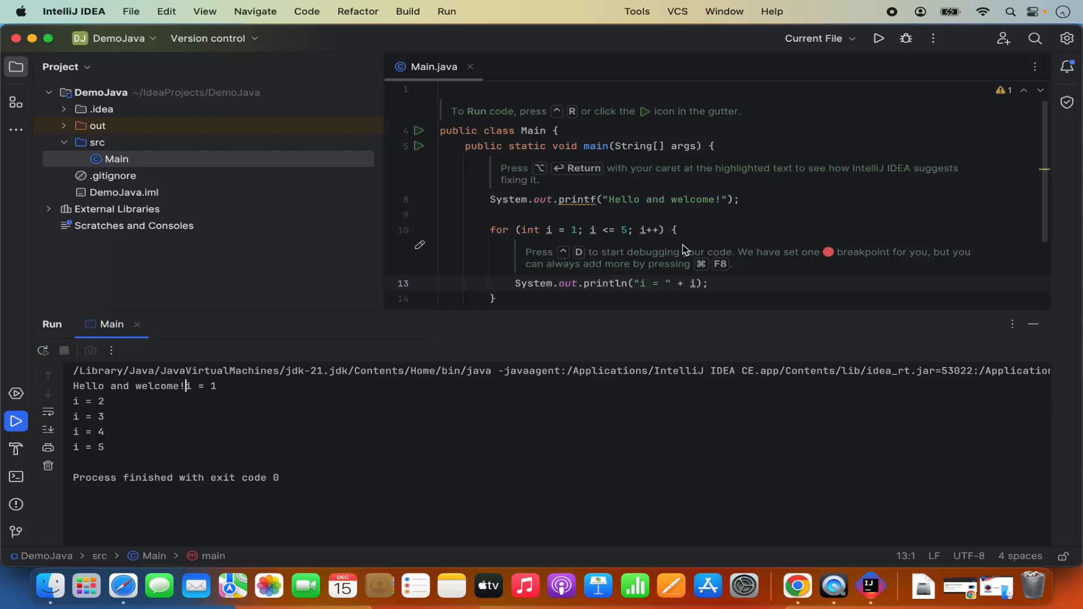
pyautogui.scroll(-3, 680, 248)
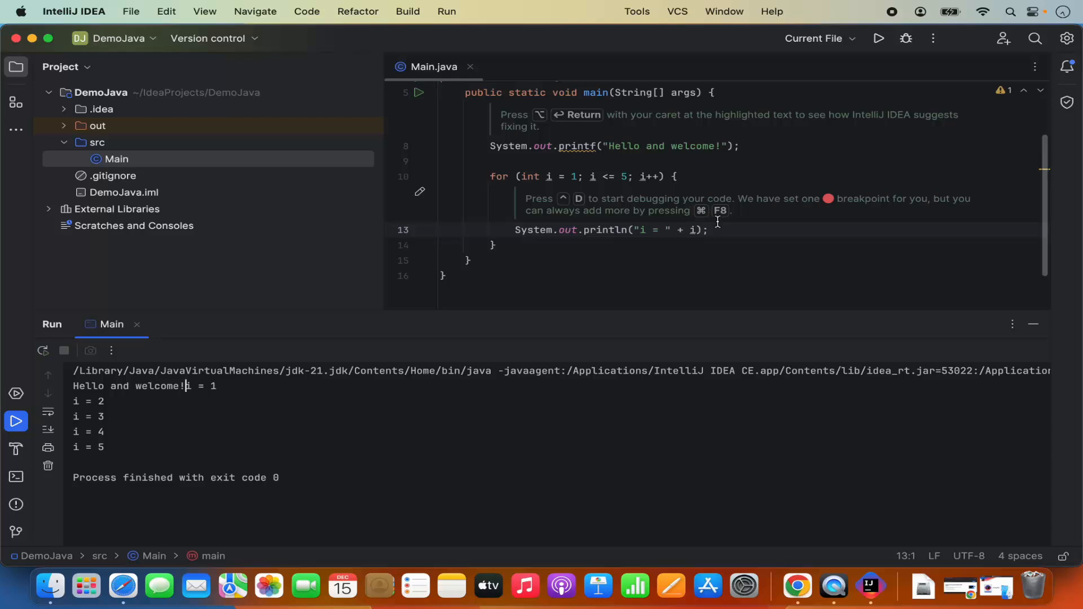
pyautogui.click(737, 235)
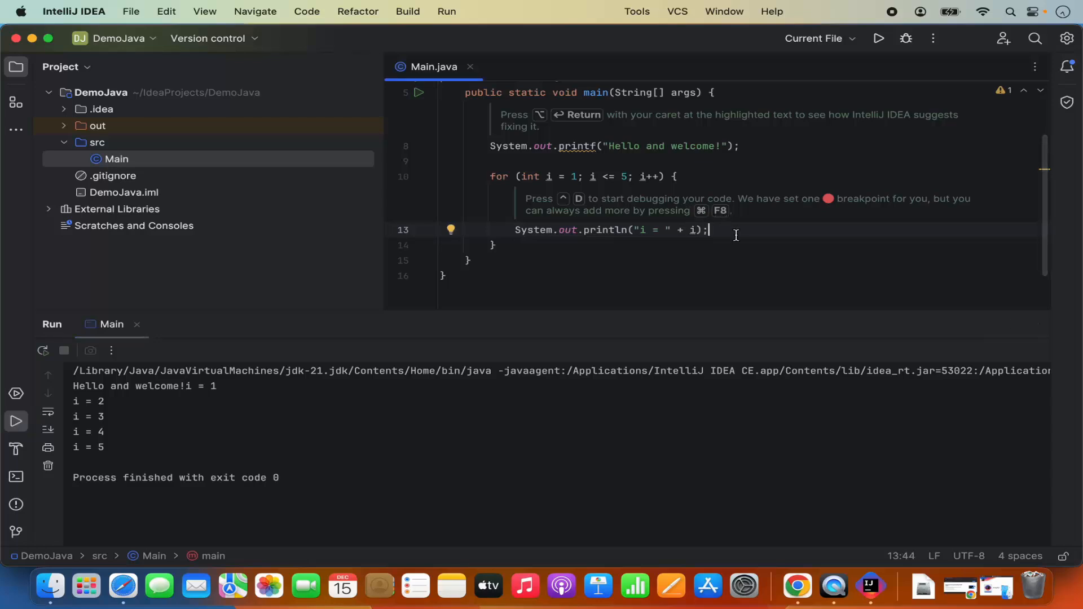